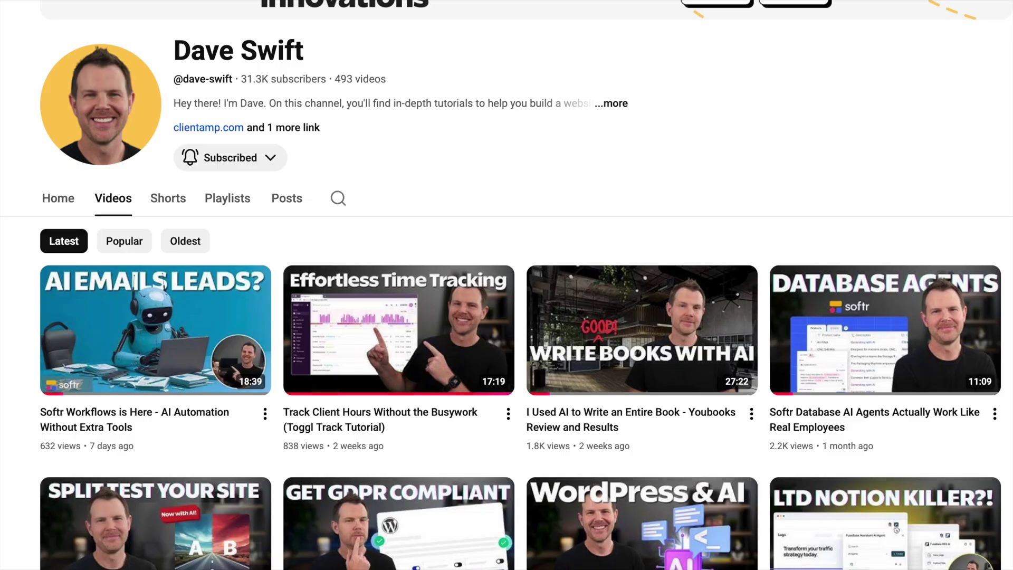
Scroll down through the YouTube channel's long list of uploaded videos.
{"action": "scroll", "coordinate": [506, 285], "scroll_direction": "down", "scroll_amount": 20}
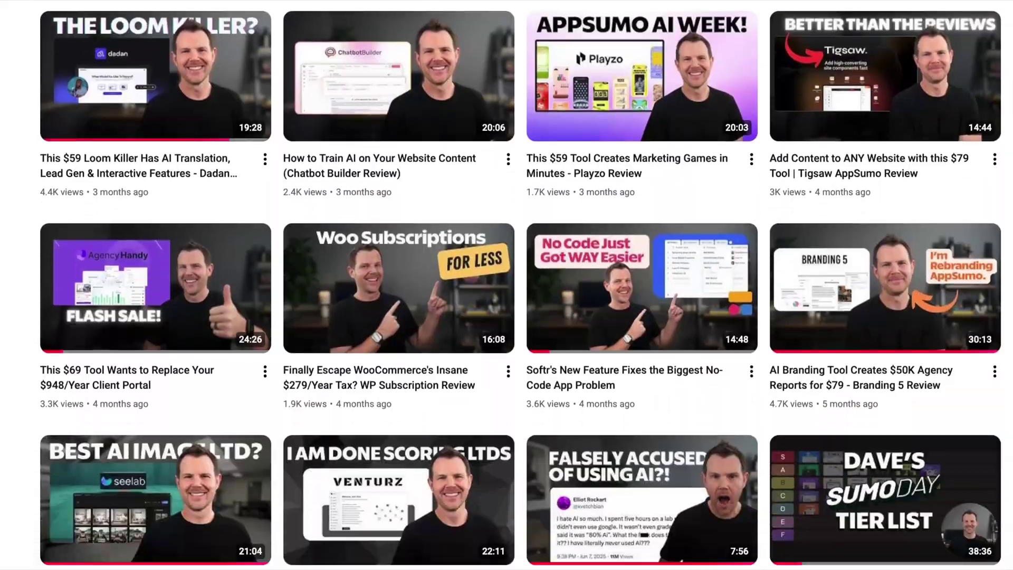
{"action": "scroll", "coordinate": [506, 284], "scroll_direction": "down", "scroll_amount": 15}
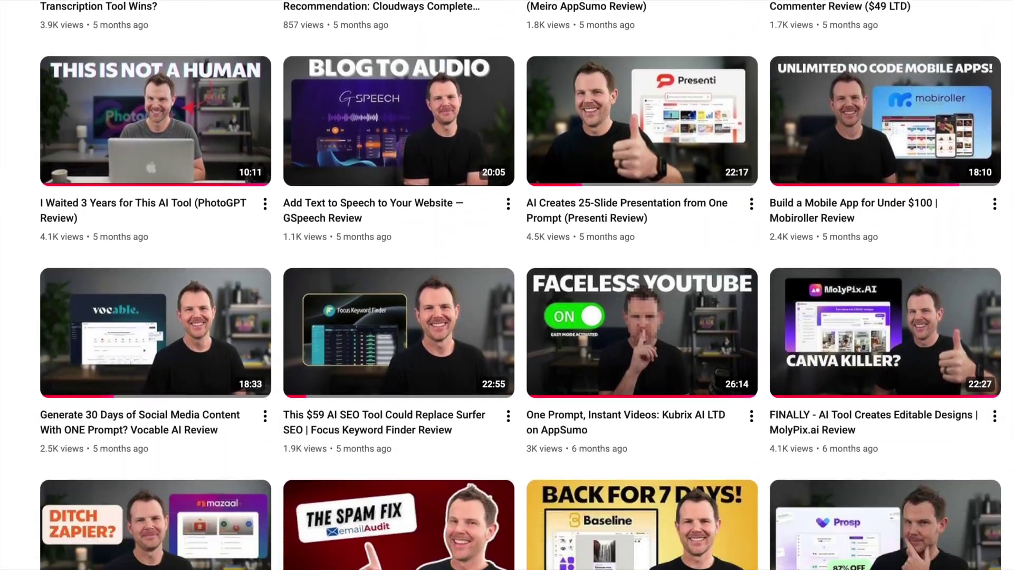
{"action": "scroll", "coordinate": [506, 285], "scroll_direction": "down", "scroll_amount": 12}
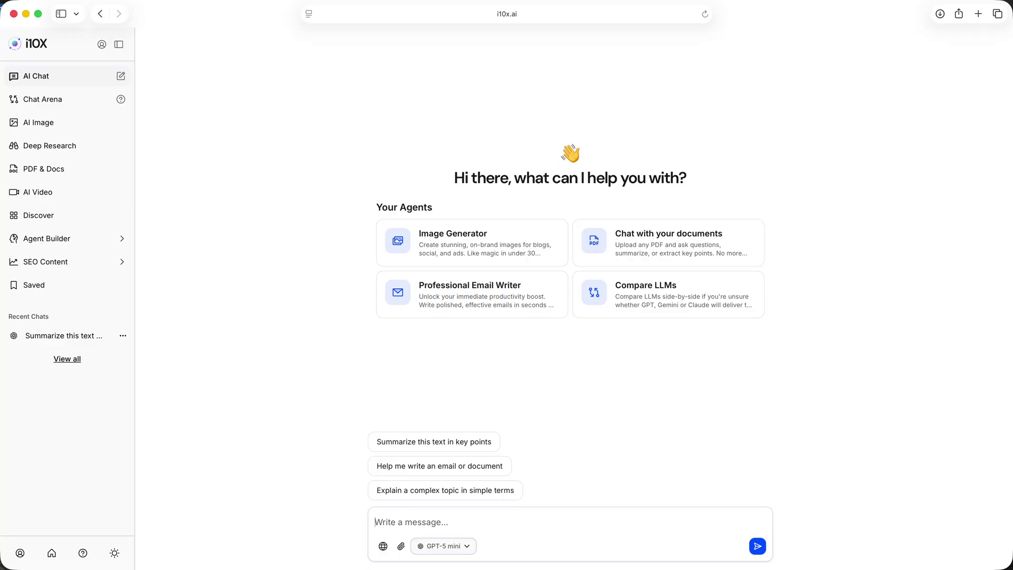
Show the i10x chat model list from the GPT-5 mini selector and scroll through it.
{"action": "left_click", "coordinate": [465, 545]}
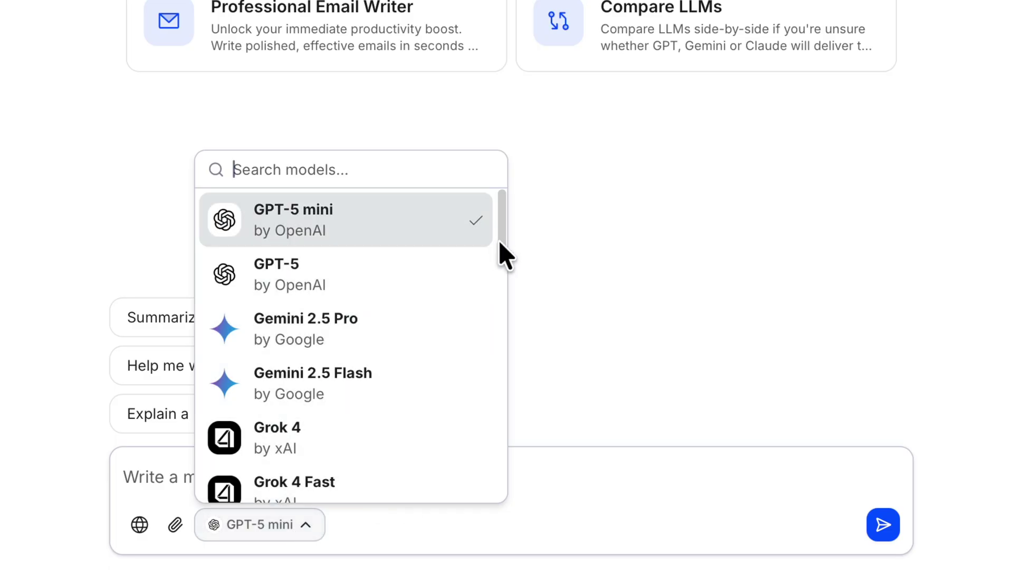
{"action": "left_click_drag", "start_coordinate": [502, 253], "coordinate": [495, 309]}
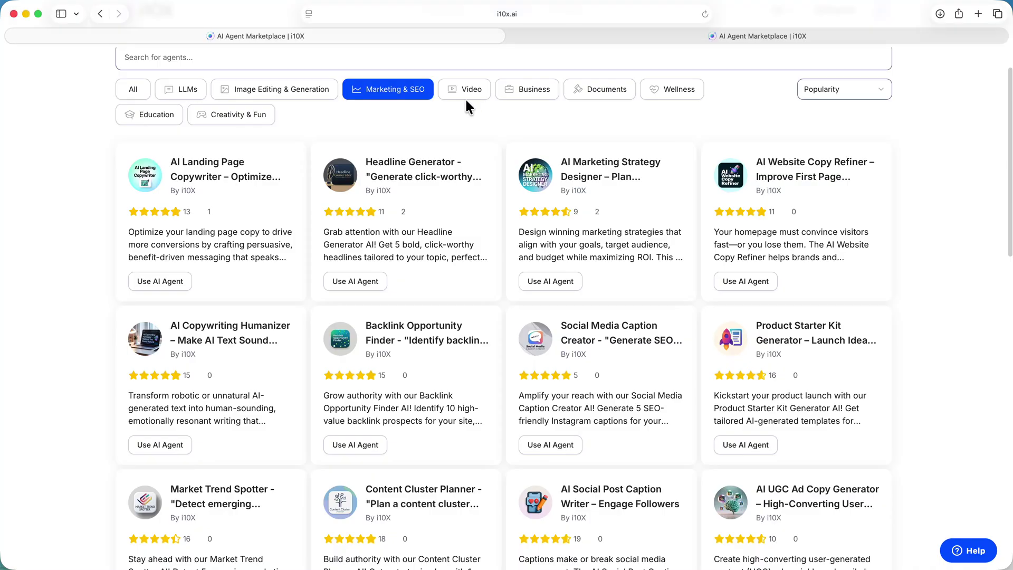
Filter the agent marketplace to Video, then Business, then Documents agents.
{"action": "left_click", "coordinate": [470, 101]}
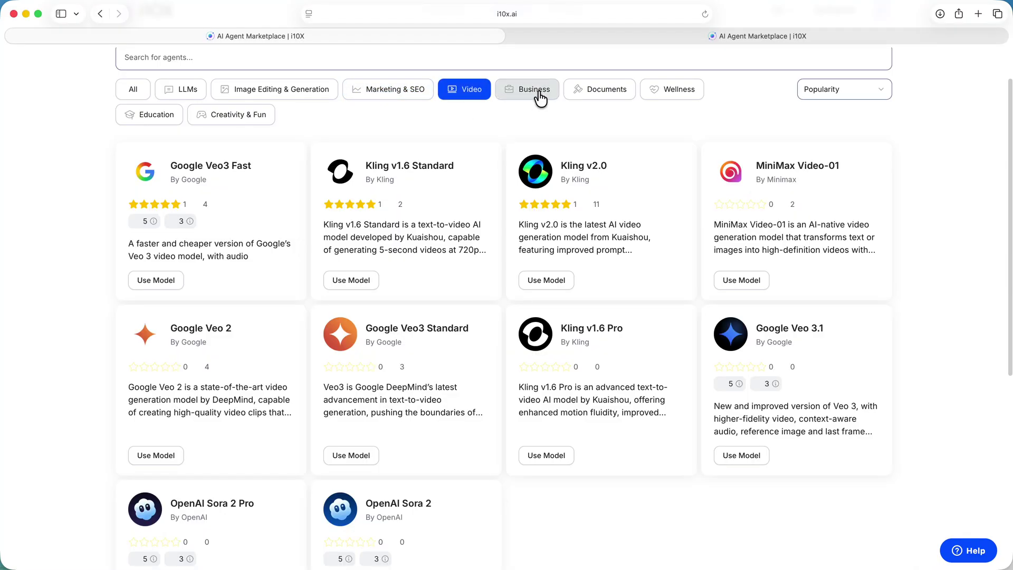
{"action": "left_click", "coordinate": [540, 93]}
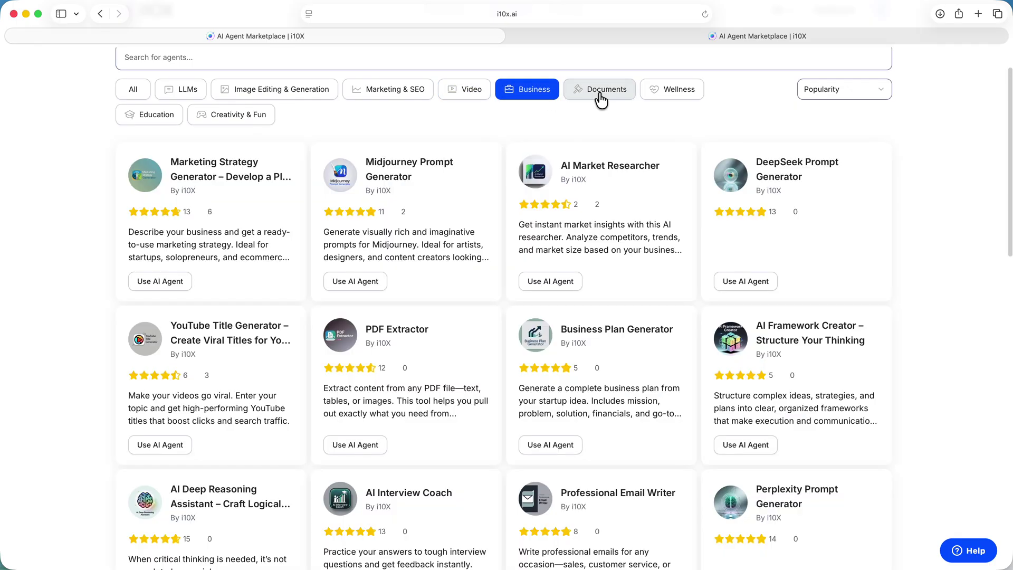
{"action": "left_click", "coordinate": [611, 93]}
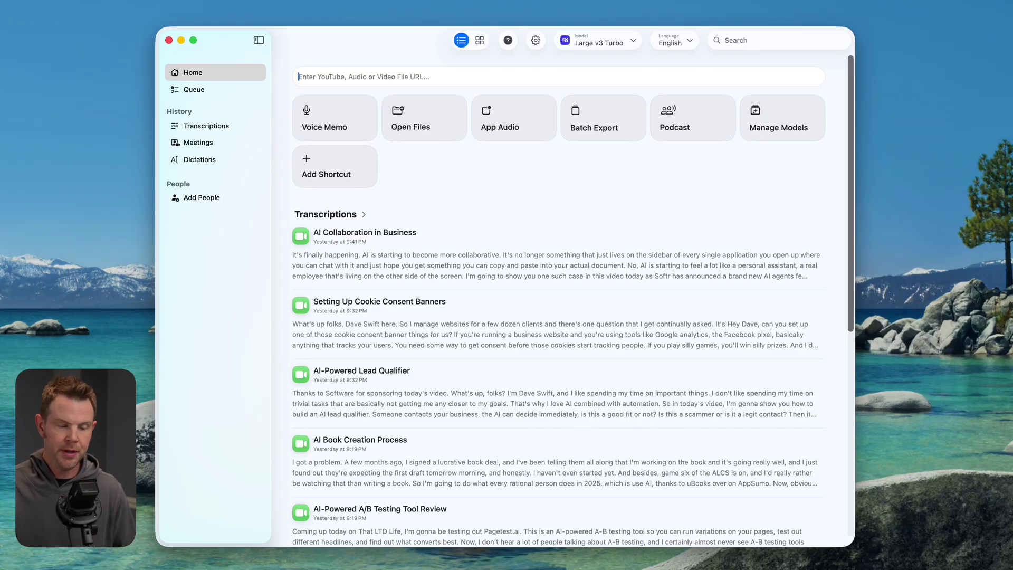
Add Toggl Track - 4K.mov from the Exports folder to MacWhisper for transcription.
{"action": "key", "text": "super+Tab"}
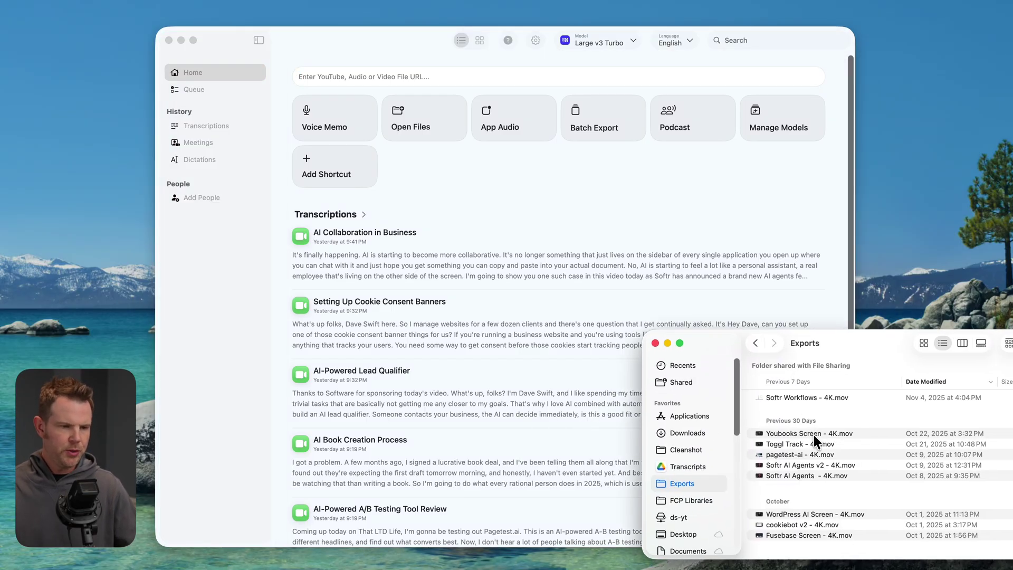
{"action": "left_click_drag", "start_coordinate": [783, 442], "coordinate": [496, 289]}
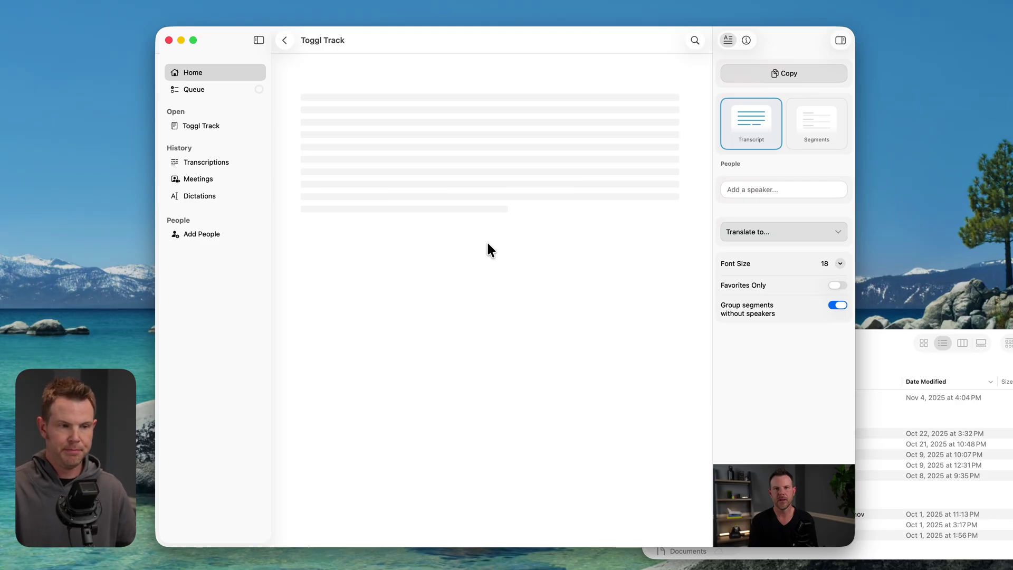
Close the Exports Finder window while the Toggl video finishes transcribing.
{"action": "left_click", "coordinate": [886, 343]}
{"action": "left_click", "coordinate": [655, 343]}
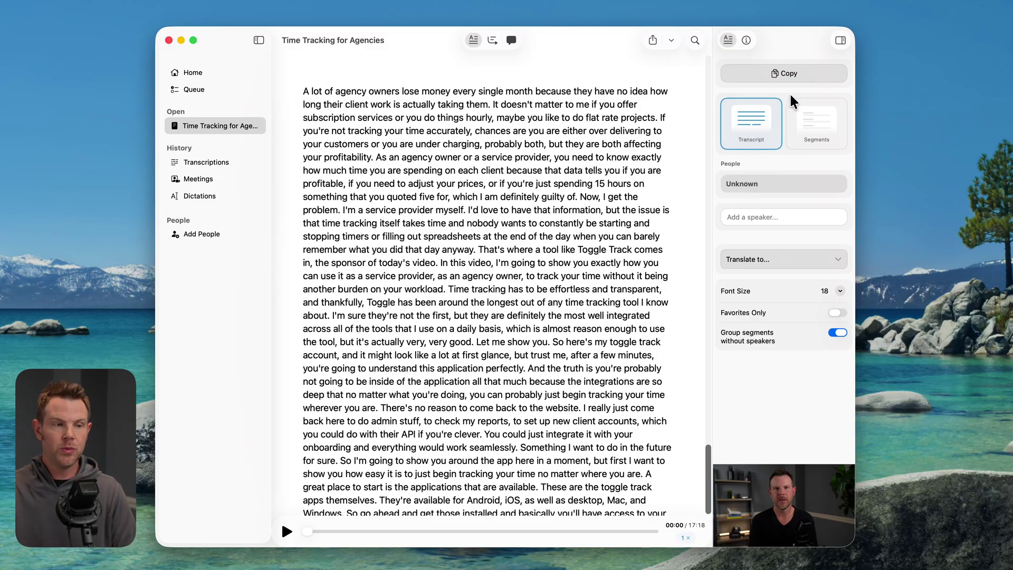
Compare the subtitle and plain-transcript export previews, then export the transcript as a file.
{"action": "left_click", "coordinate": [652, 43]}
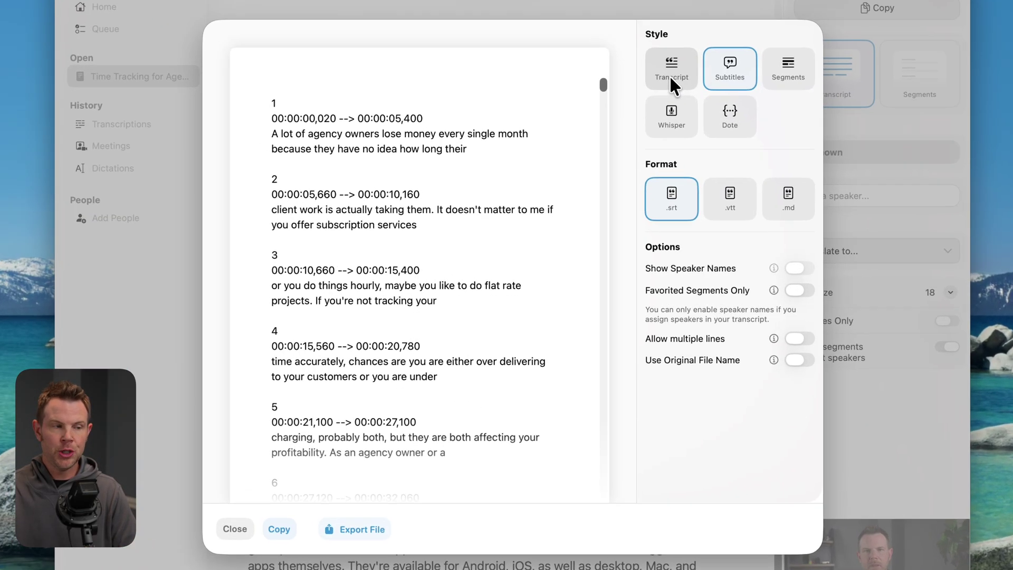
{"action": "left_click", "coordinate": [625, 124]}
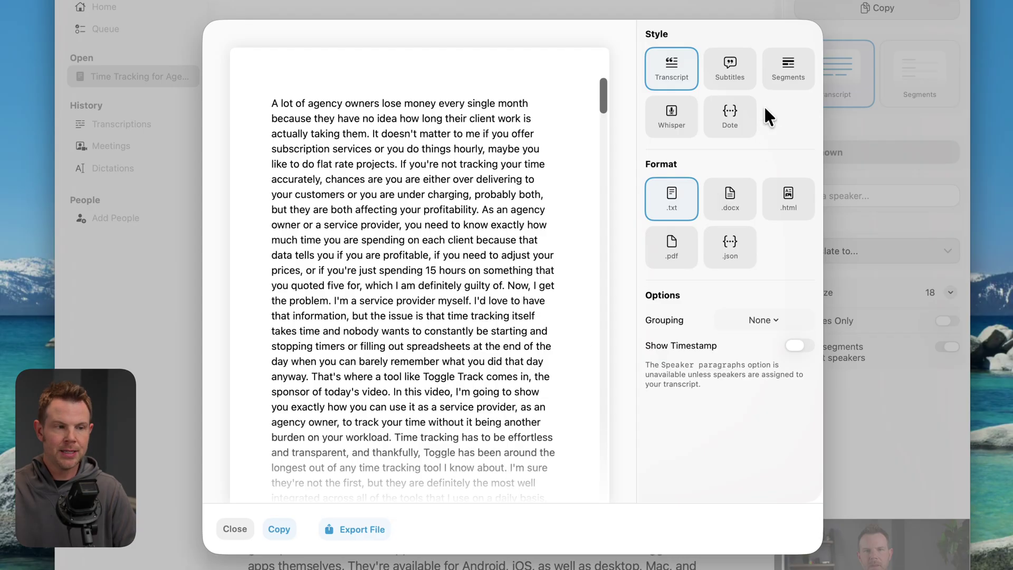
{"action": "left_click", "coordinate": [738, 73]}
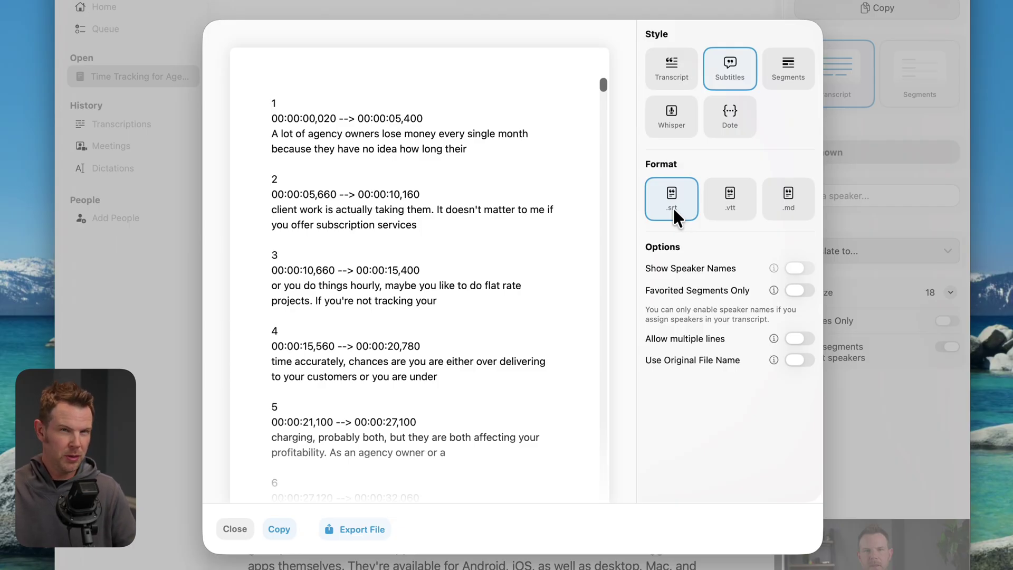
{"action": "left_click", "coordinate": [678, 73]}
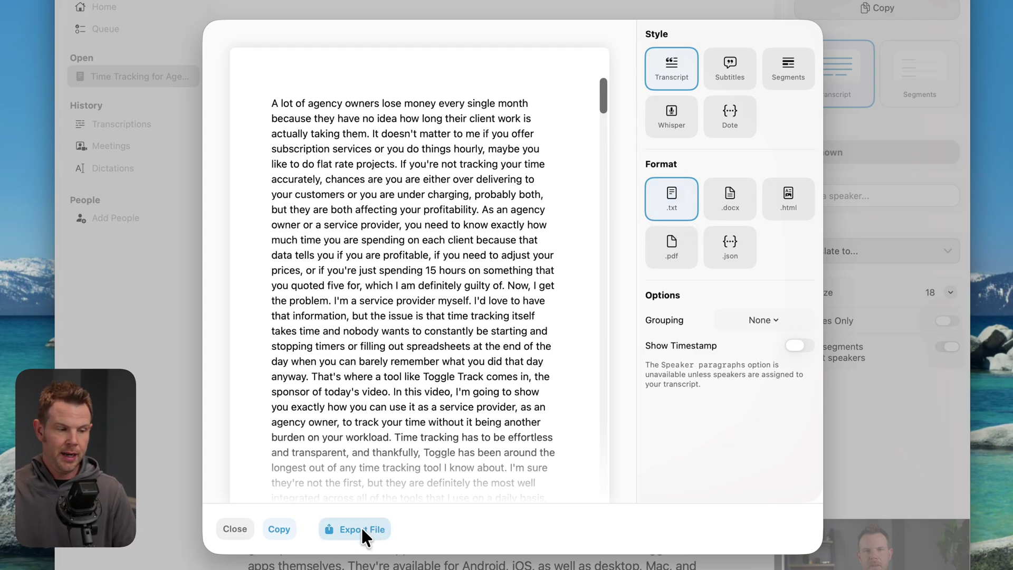
{"action": "left_click", "coordinate": [389, 526]}
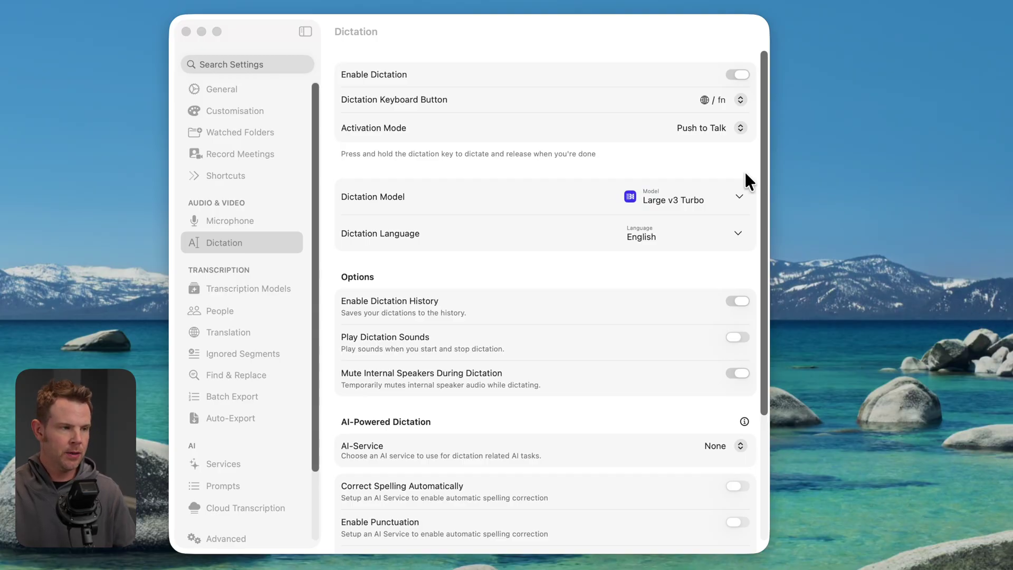
Review the Dictation settings: Large v3 Turbo model, English, Push to Talk.
{"action": "left_click", "coordinate": [230, 244]}
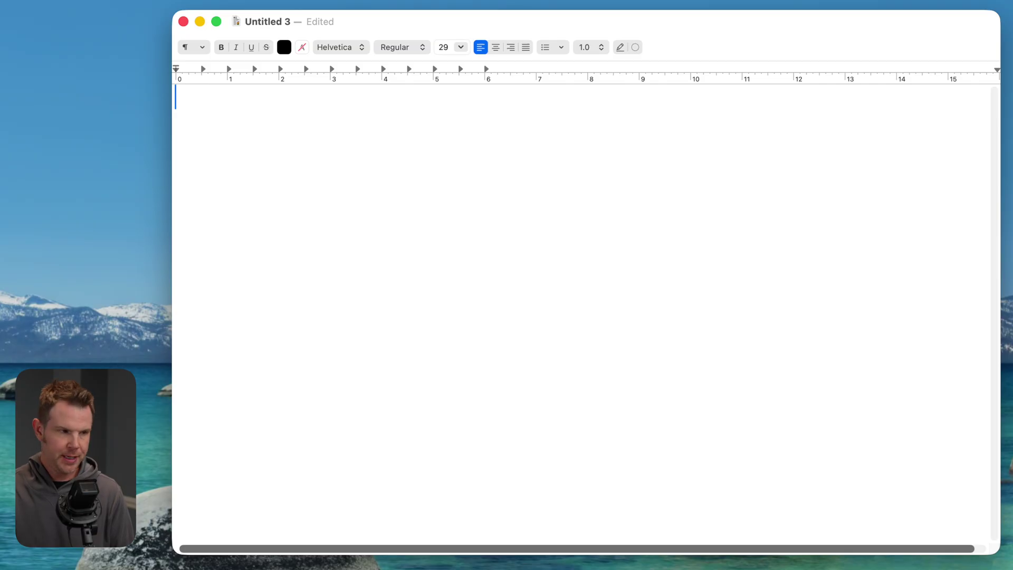
Dictate the opening paragraph about MacWhisper's built-in dictation and correct 'Mac Whisper' to 'MacWhisper'.
{"action": "key", "text": "F5"}
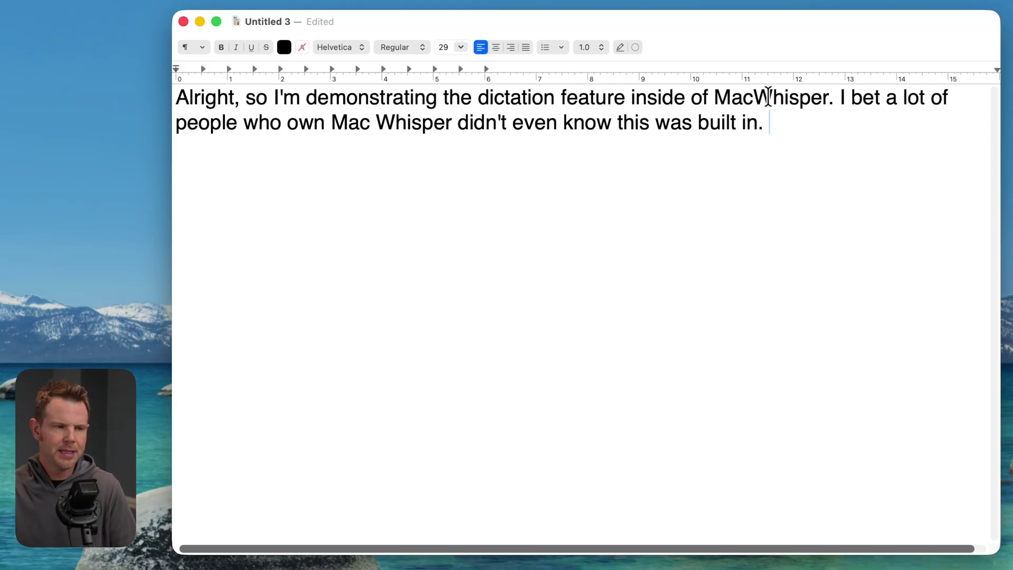
{"action": "left_click", "coordinate": [373, 122]}
{"action": "key", "text": "BackSpace"}
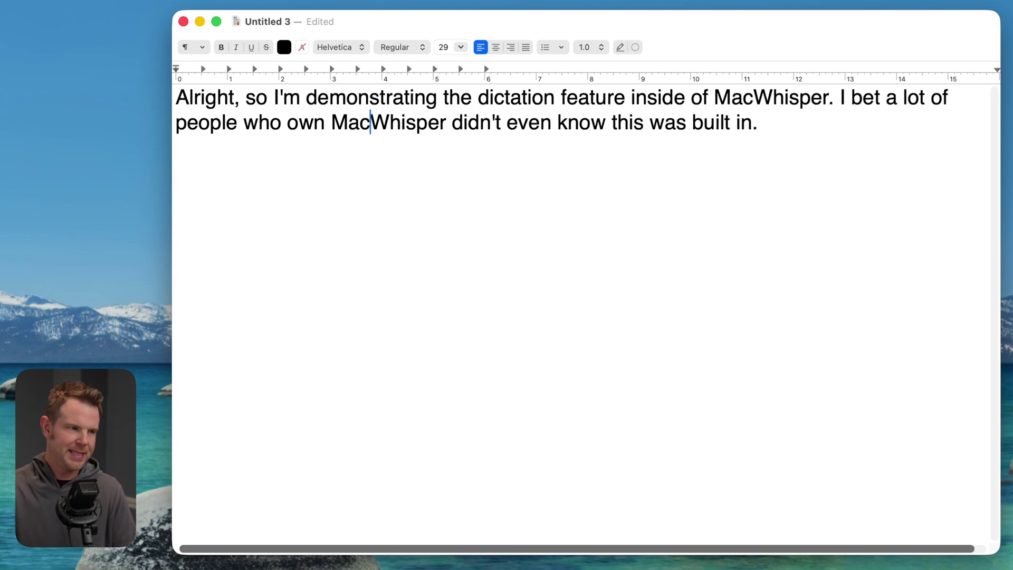
{"action": "left_click", "coordinate": [391, 239]}
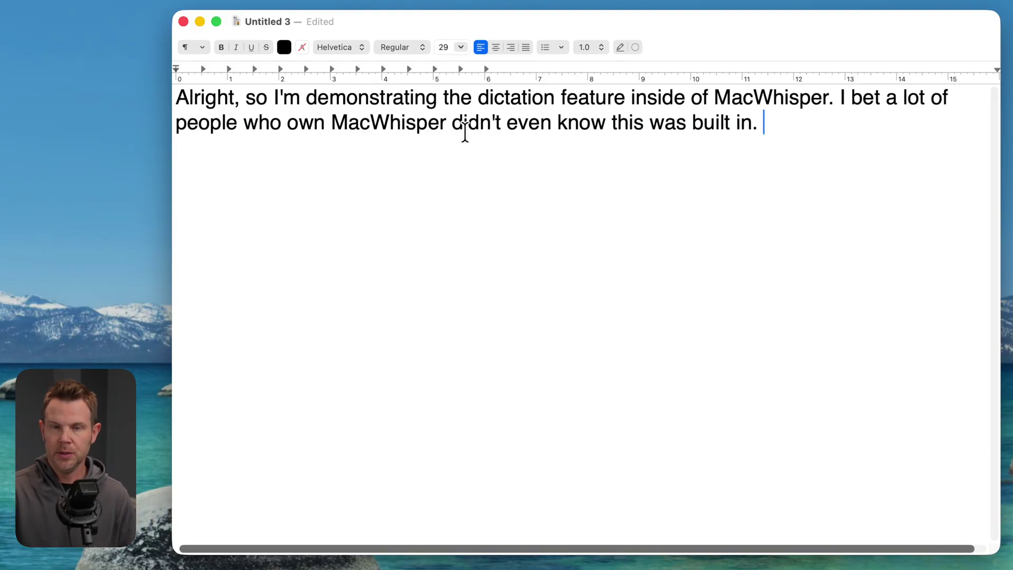
Start a new paragraph for the tomatoes, spaghetti noodles and Parmesan cheese grocery list.
{"action": "key", "text": "Return"}
{"action": "key", "text": "Return"}
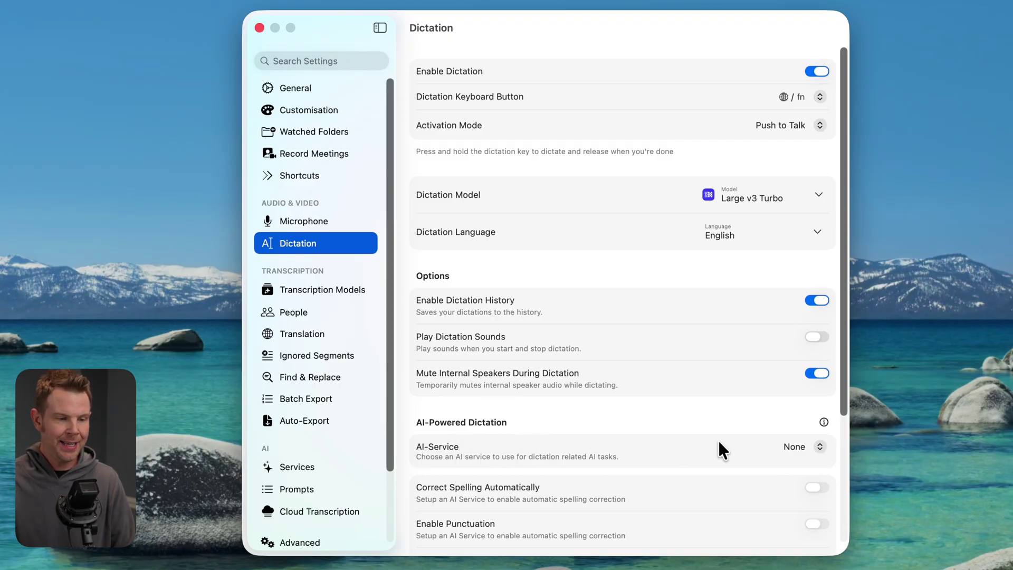
Try switching the dictation AI service to OpenAI; it remains None.
{"action": "left_click", "coordinate": [806, 447]}
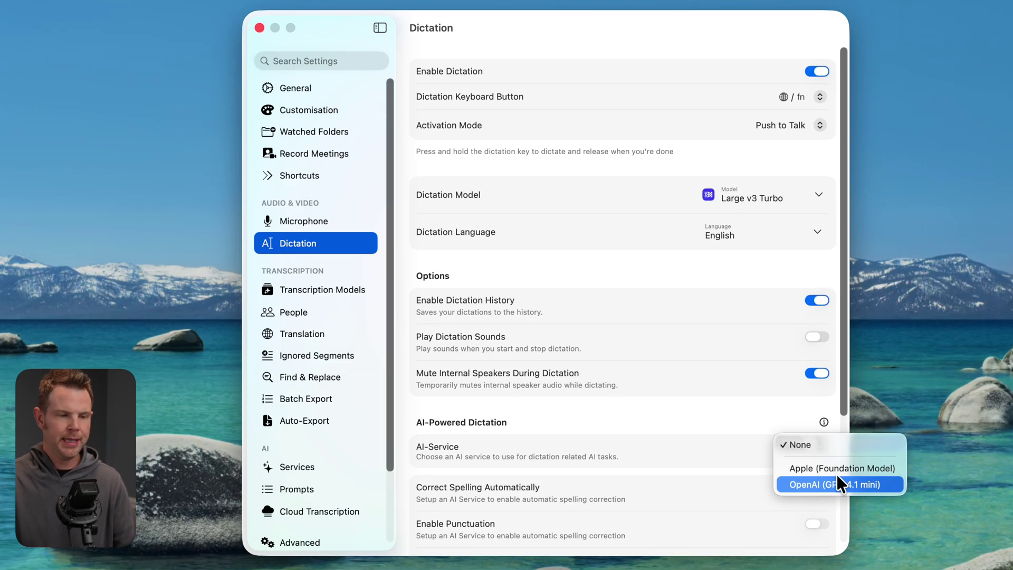
{"action": "left_click", "coordinate": [825, 484]}
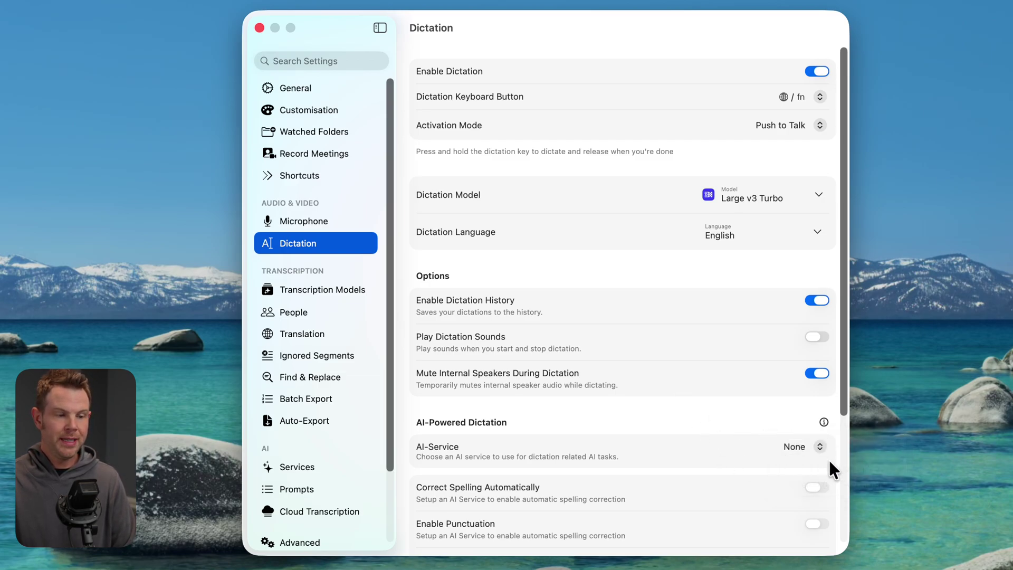
{"action": "left_click", "coordinate": [791, 448]}
{"action": "left_click", "coordinate": [689, 413]}
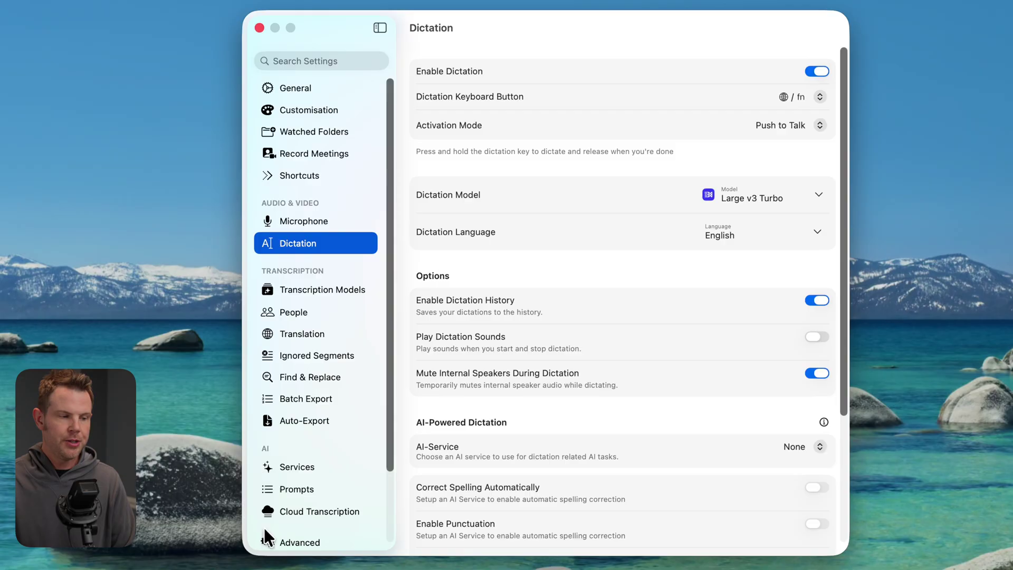
{"action": "left_click", "coordinate": [308, 511]}
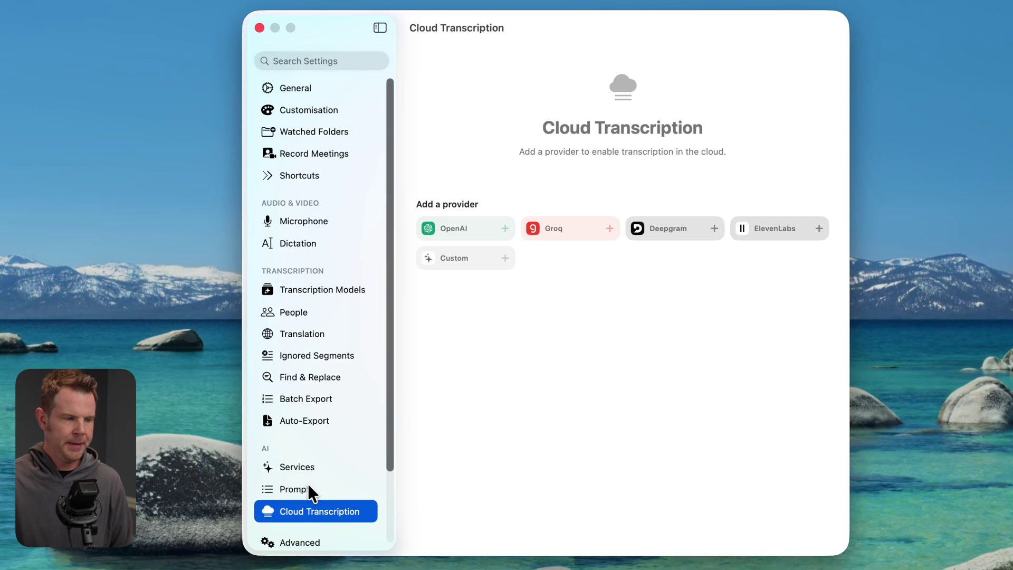
Set dictation's AI service to OpenAI (GPT-4.1 mini) and pick Manage Prompts from Default Prompt.
{"action": "left_click", "coordinate": [290, 242]}
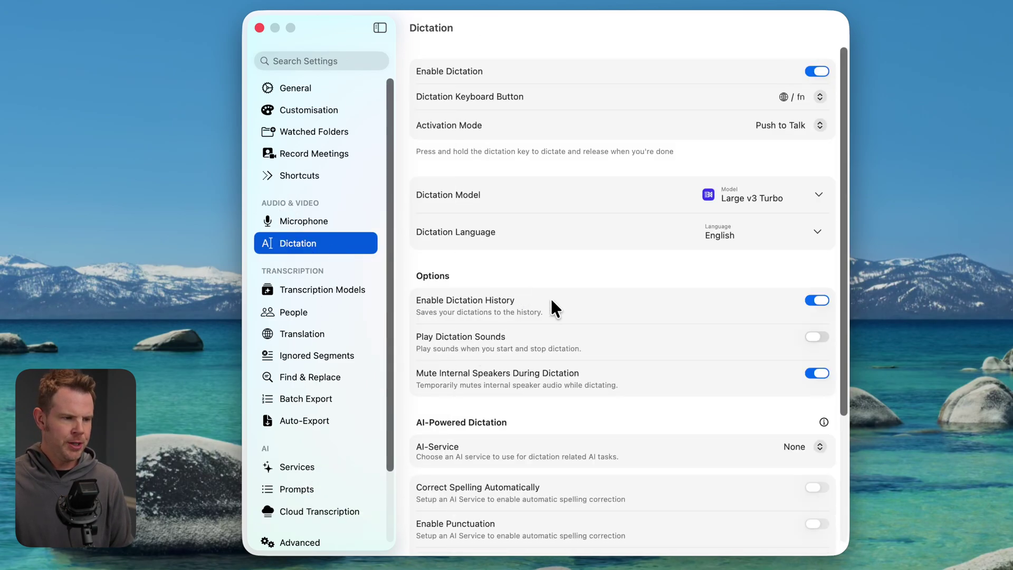
{"action": "left_click", "coordinate": [794, 446]}
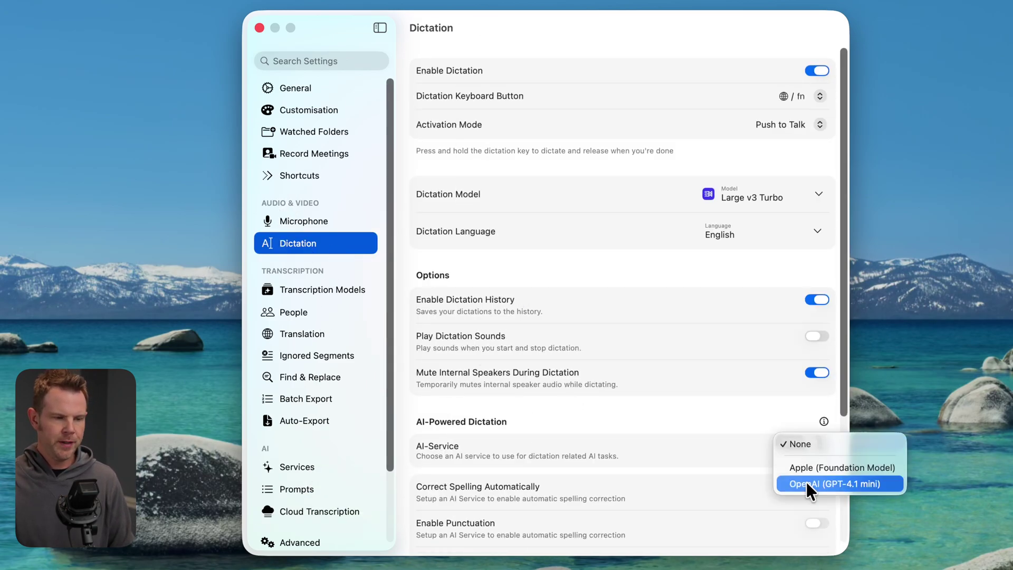
{"action": "left_click", "coordinate": [809, 483]}
{"action": "scroll", "coordinate": [554, 470], "scroll_direction": "down", "scroll_amount": 4}
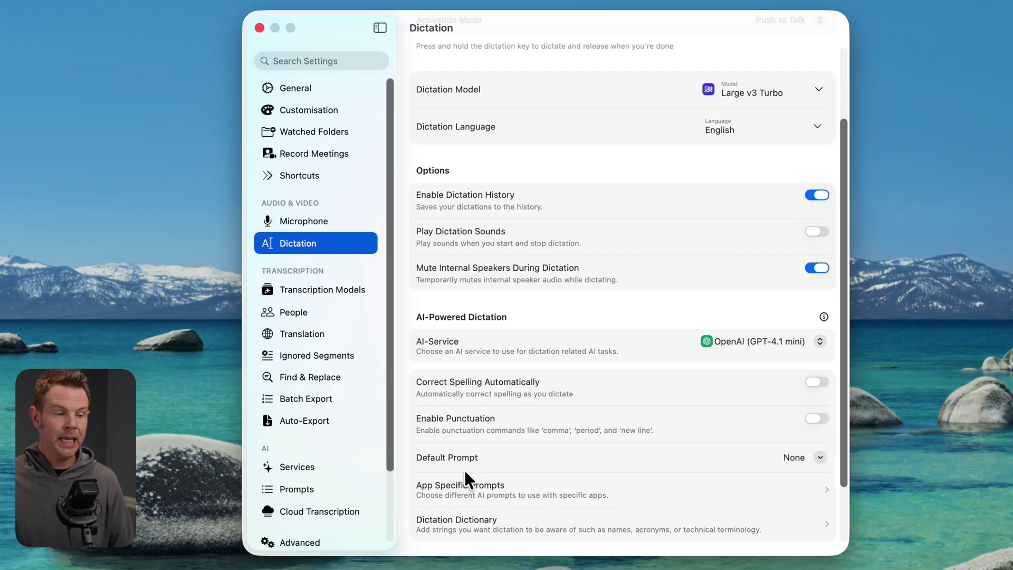
{"action": "left_click", "coordinate": [813, 460]}
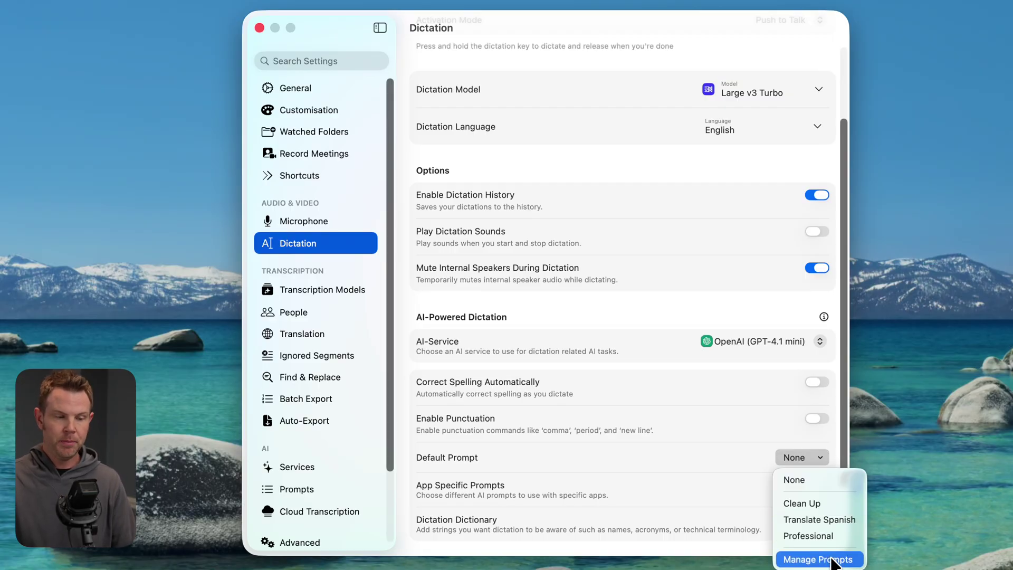
{"action": "left_click", "coordinate": [832, 561]}
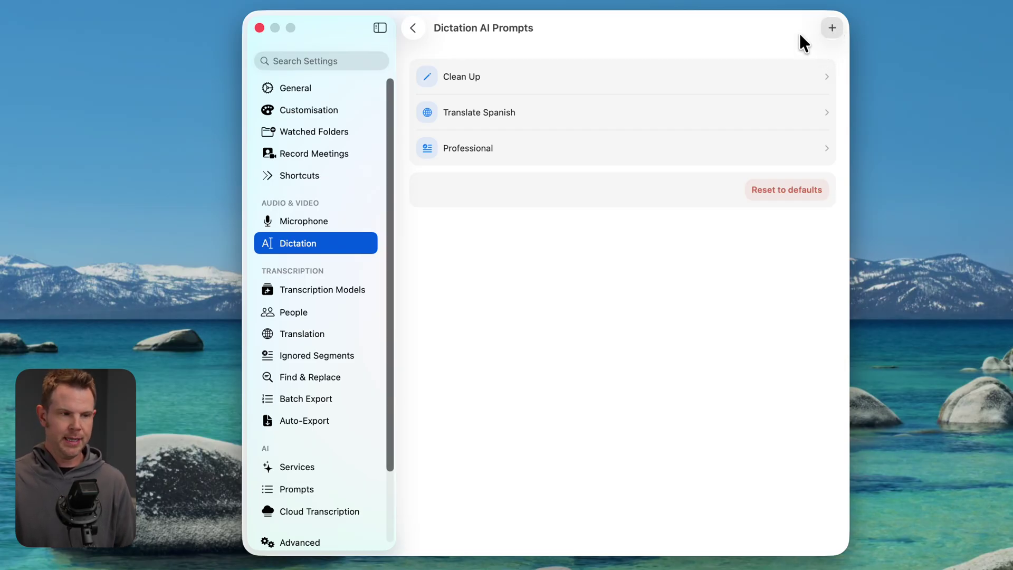
Paste a seventh Clean Up rule: turn any list into a bulleted list with a title.
{"action": "left_click", "coordinate": [472, 81]}
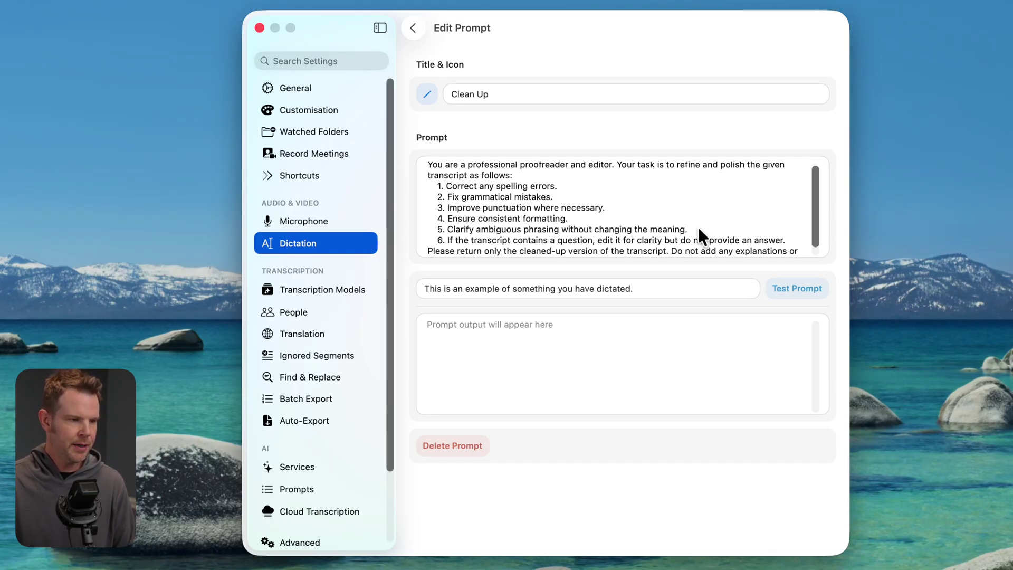
{"action": "scroll", "coordinate": [697, 228], "scroll_direction": "down", "scroll_amount": 2}
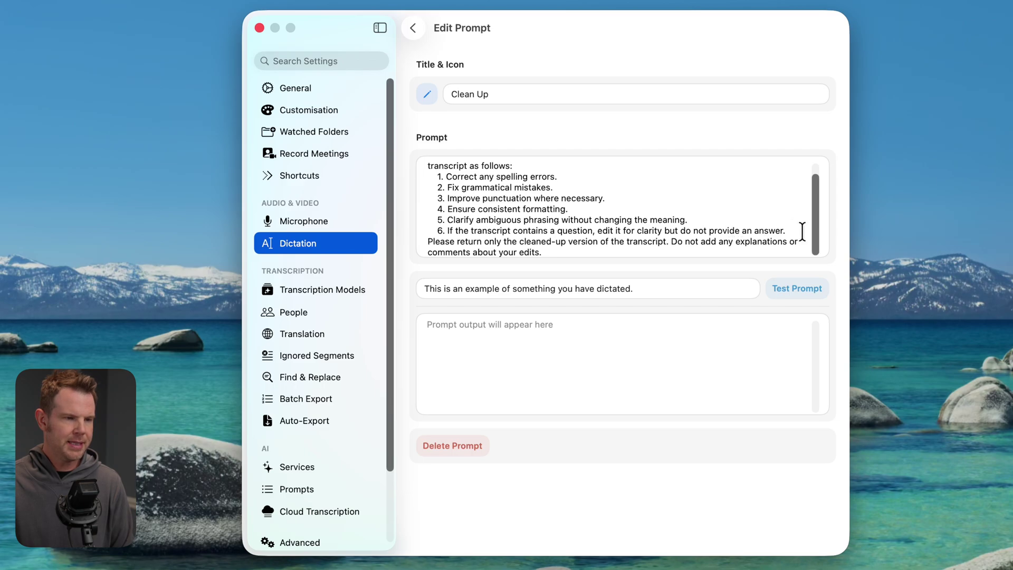
{"action": "left_click", "coordinate": [795, 230]}
{"action": "type", "text": "7. If the transcript contains a list, add a bulleted list with a list title."}
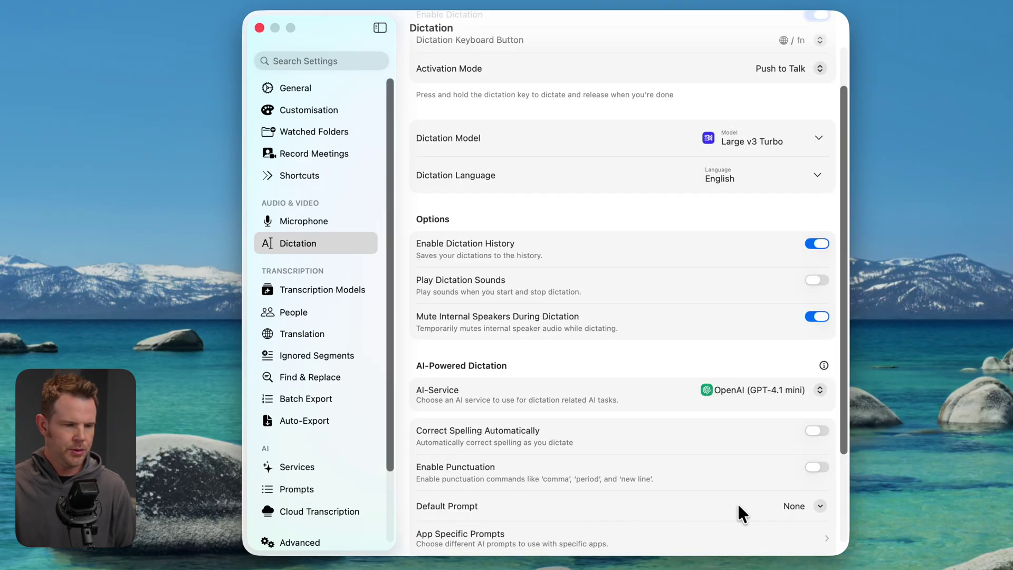
Choose Clean Up as the default dictation prompt, then select the old grocery-list line in TextEdit.
{"action": "left_click", "coordinate": [797, 506]}
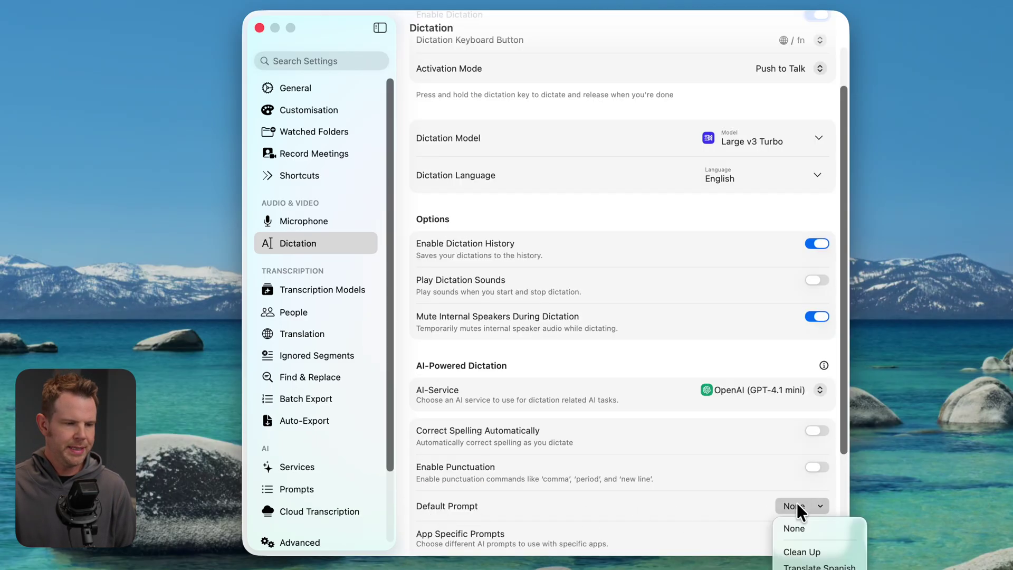
{"action": "left_click", "coordinate": [803, 552]}
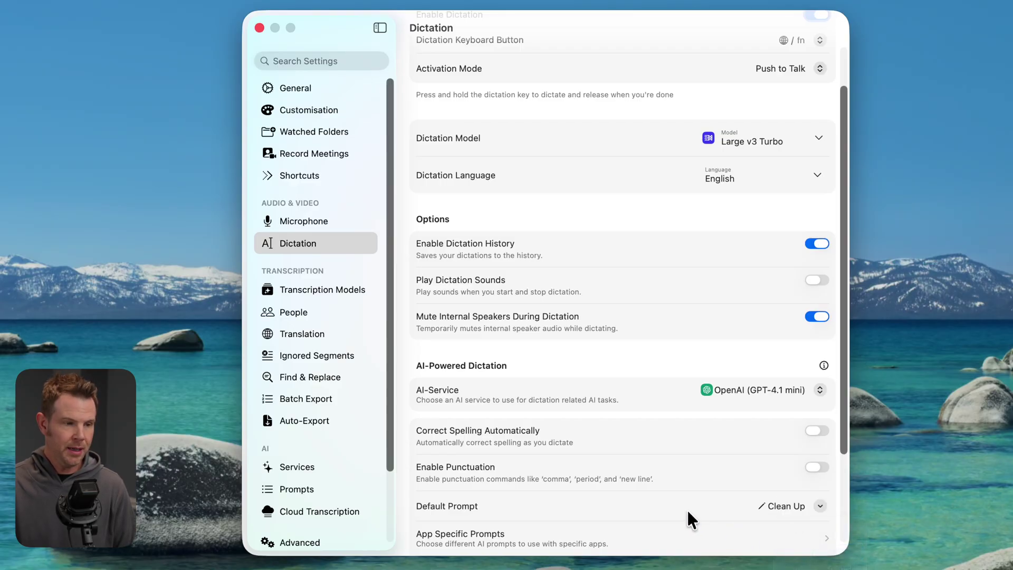
{"action": "scroll", "coordinate": [719, 432], "scroll_direction": "down", "scroll_amount": 1}
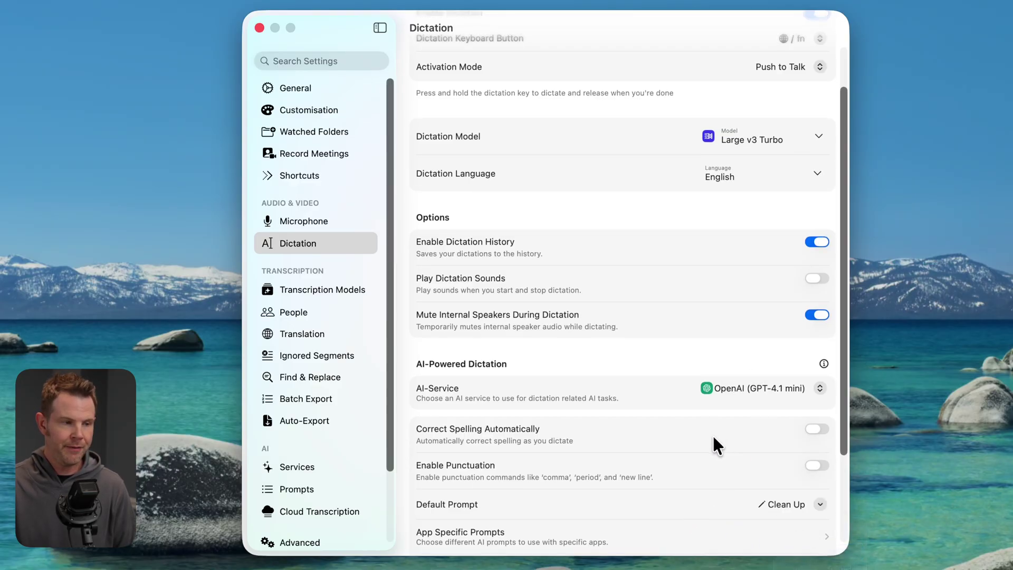
{"action": "scroll", "coordinate": [637, 410], "scroll_direction": "down", "scroll_amount": 1}
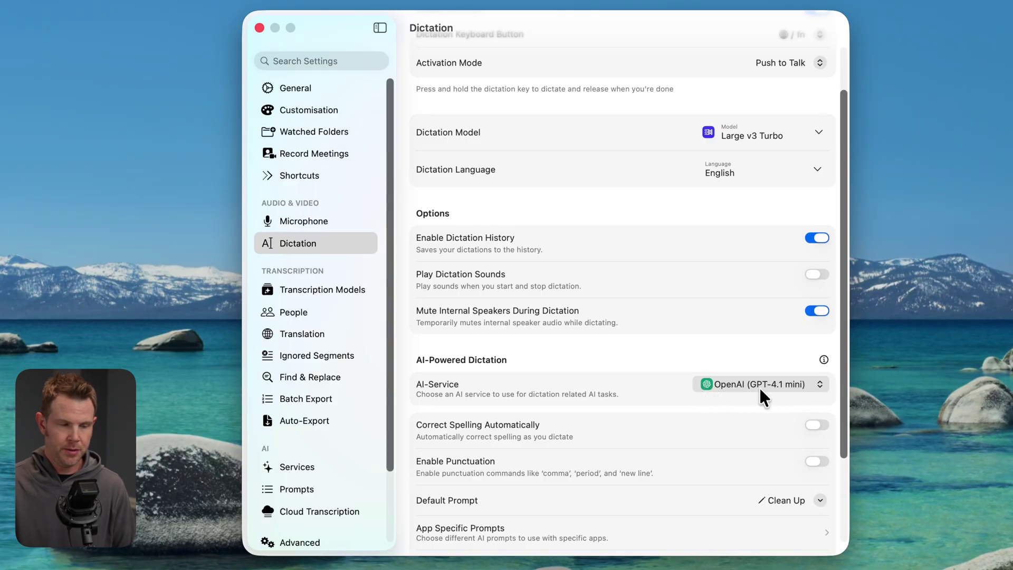
{"action": "left_click_drag", "start_coordinate": [896, 179], "coordinate": [154, 182]}
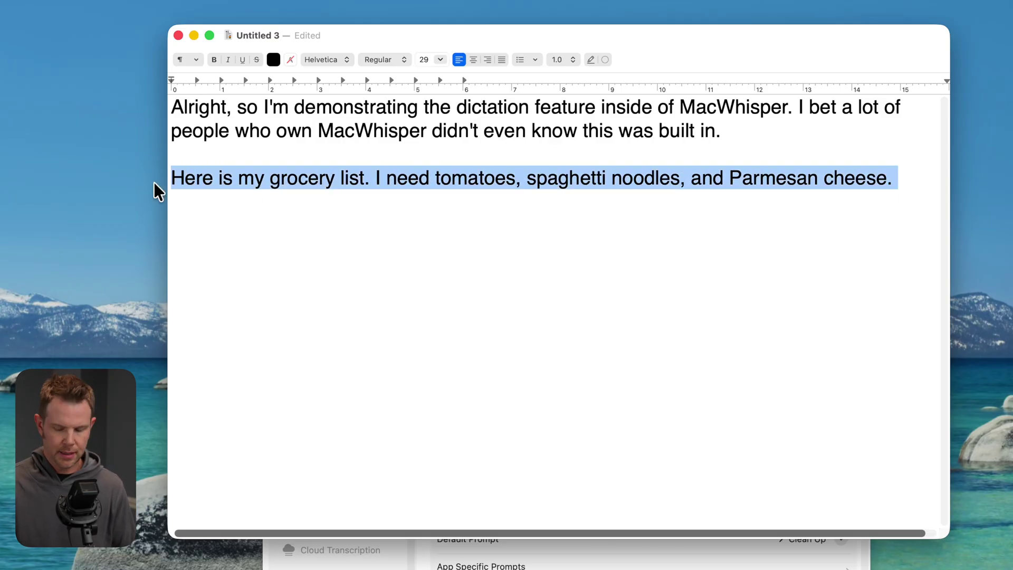
Replace the old line with a dictated grocery list of Spaghetti, Tomatoes and Parmesan cheese.
{"action": "key", "text": "BackSpace"}
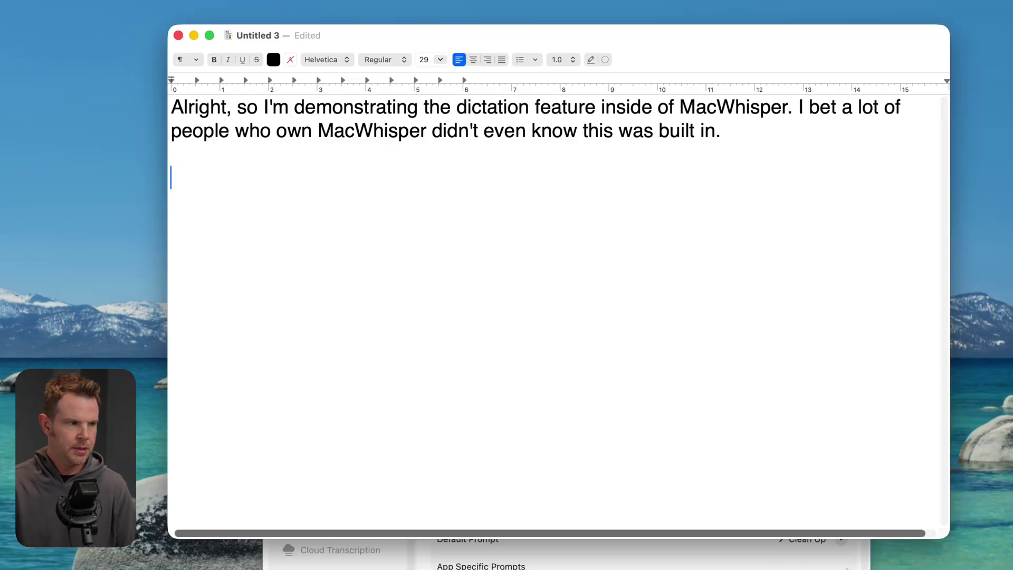
{"action": "key", "text": "alt+space"}
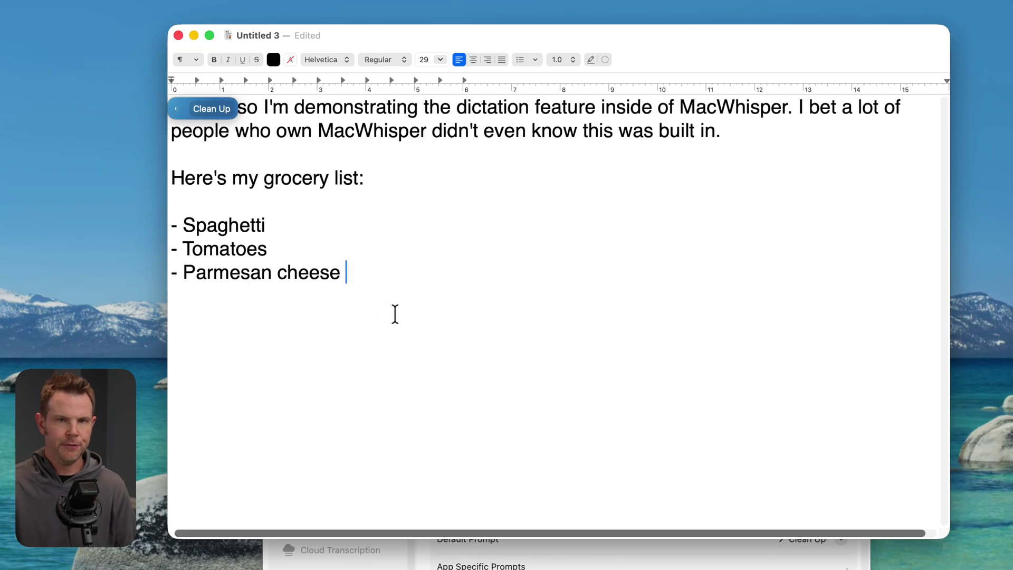
{"action": "key", "text": "Return"}
{"action": "key", "text": "Return"}
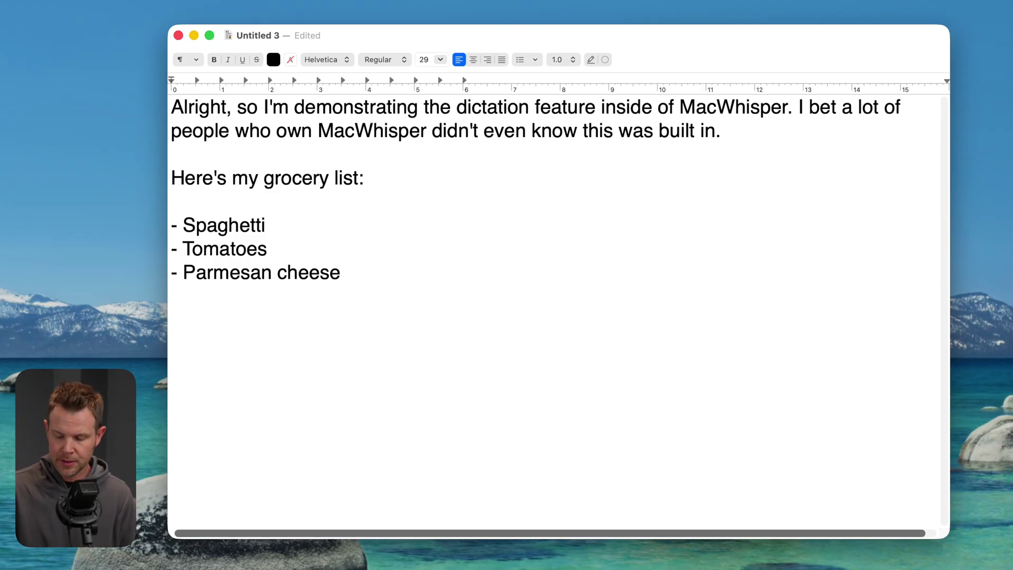
Start one more dictation in TextEdit with Option+Space.
{"action": "key", "text": "alt+space"}
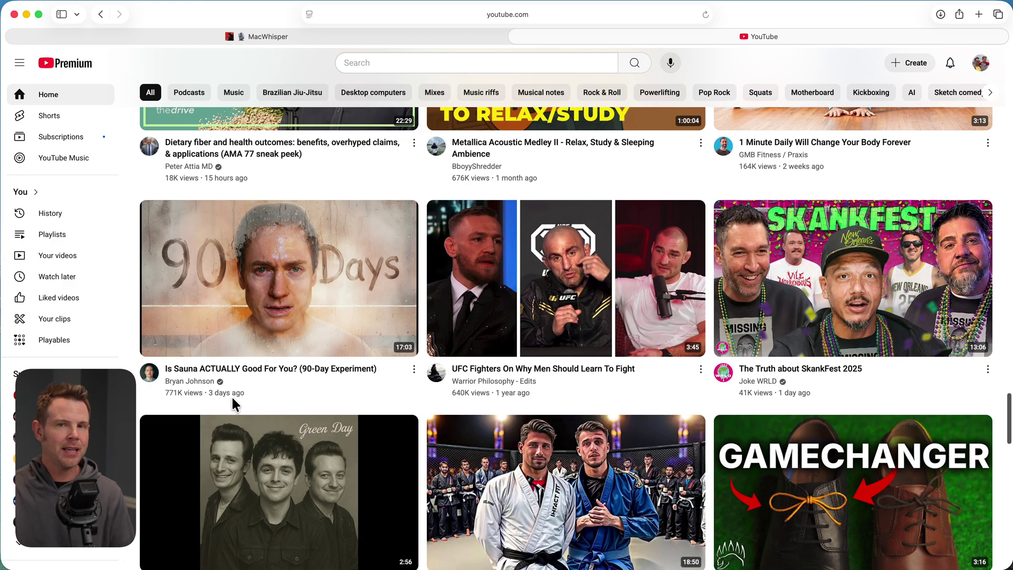
Bring up the link menu for the 'Is Sauna ACTUALLY Good For You?' video.
{"action": "right_click", "coordinate": [237, 369]}
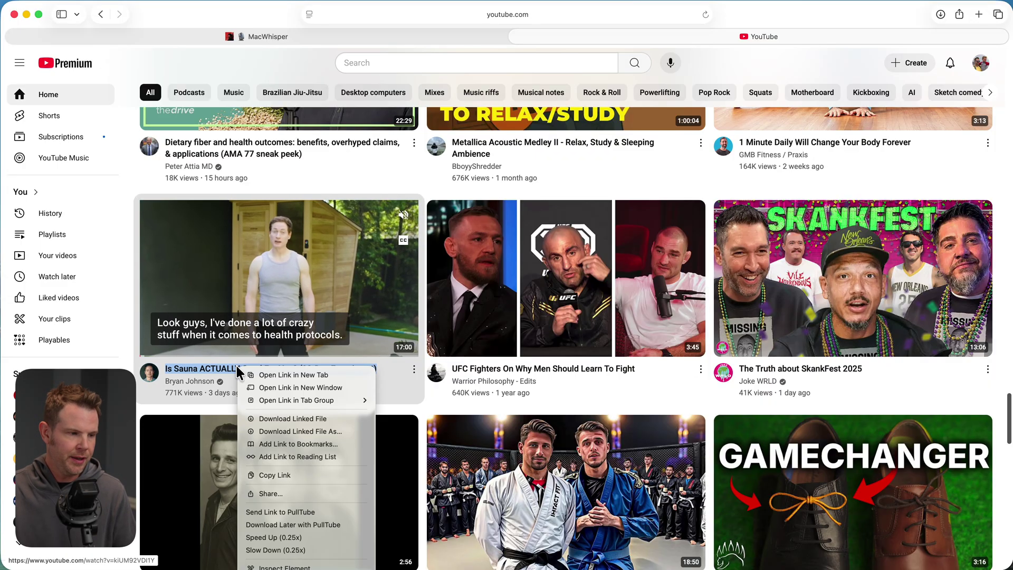
Copy the sauna video's link and paste it into MacWhisper to transcribe it.
{"action": "left_click", "coordinate": [283, 475]}
{"action": "key", "text": "super+Tab"}
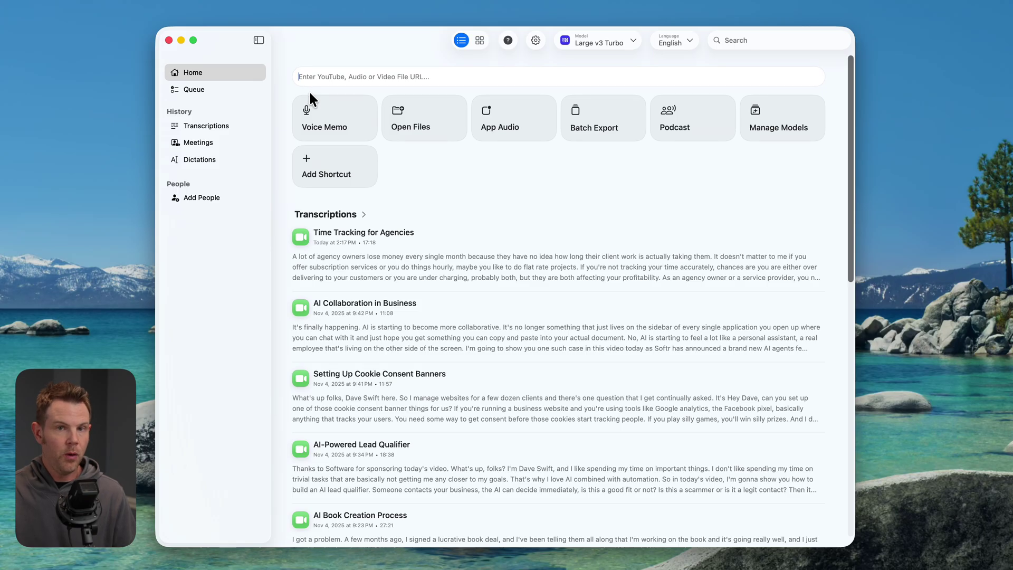
{"action": "key", "text": "super+v"}
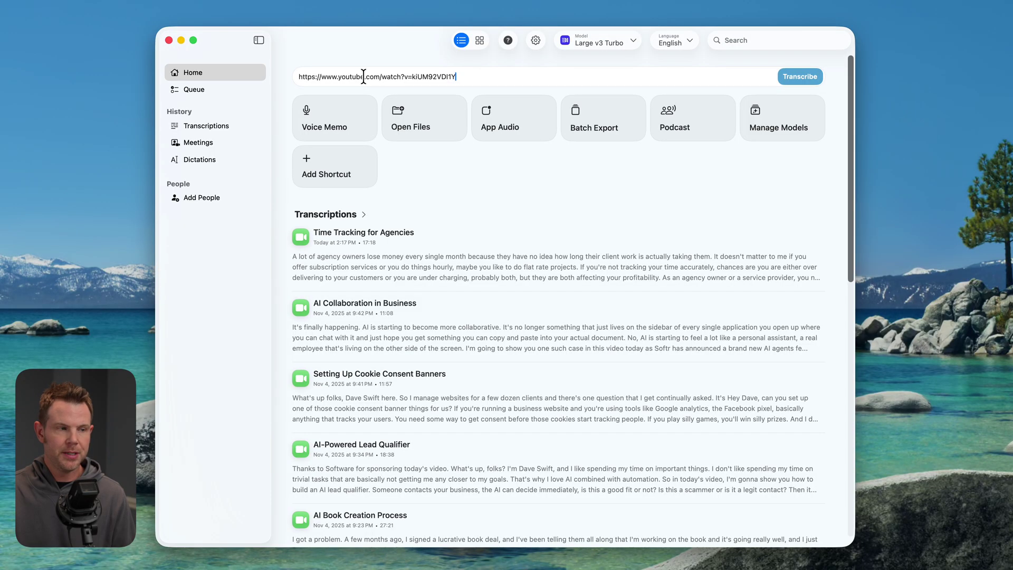
{"action": "key", "text": "Return"}
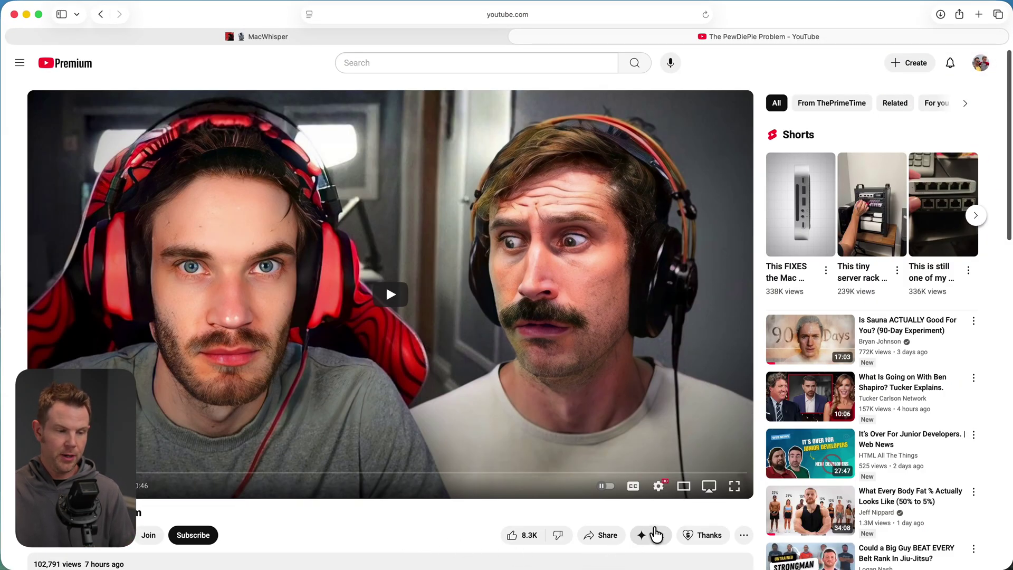
{"action": "left_click", "coordinate": [654, 534]}
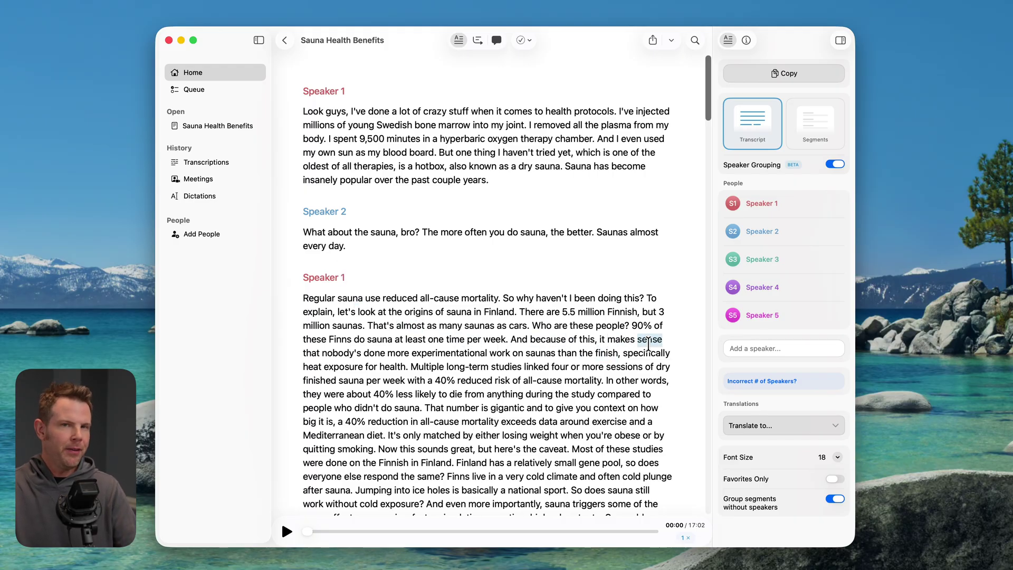
{"action": "mouse_move", "coordinate": [809, 200]}
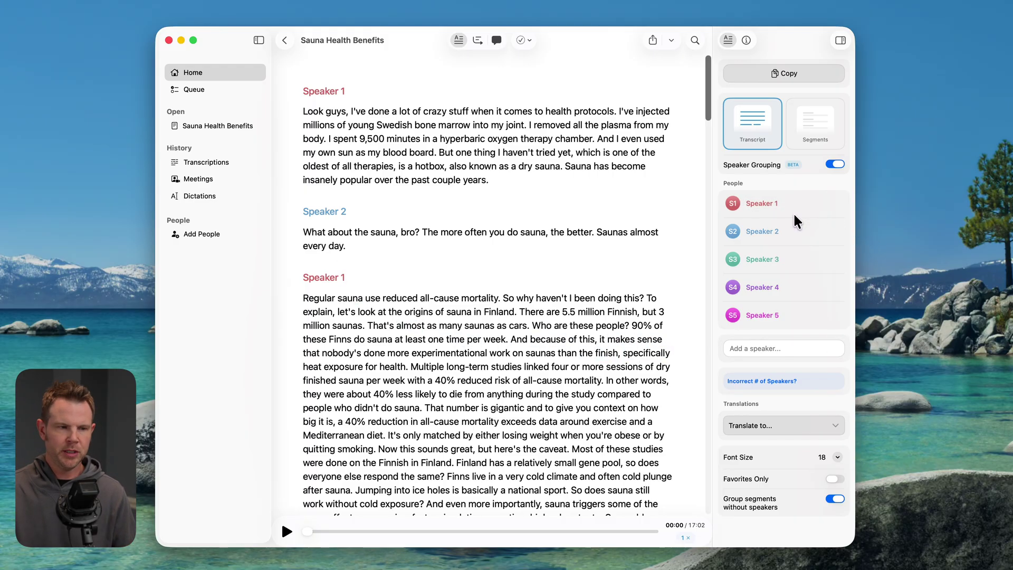
{"action": "left_click", "coordinate": [834, 163]}
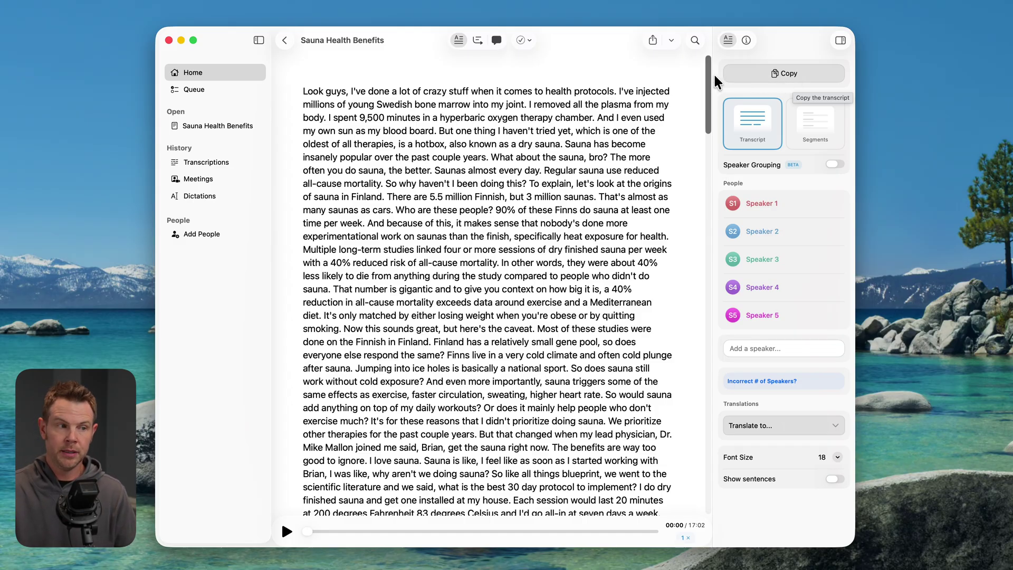
Open an AI chat about the sauna transcript using GPT-4.1 mini.
{"action": "left_click", "coordinate": [496, 40]}
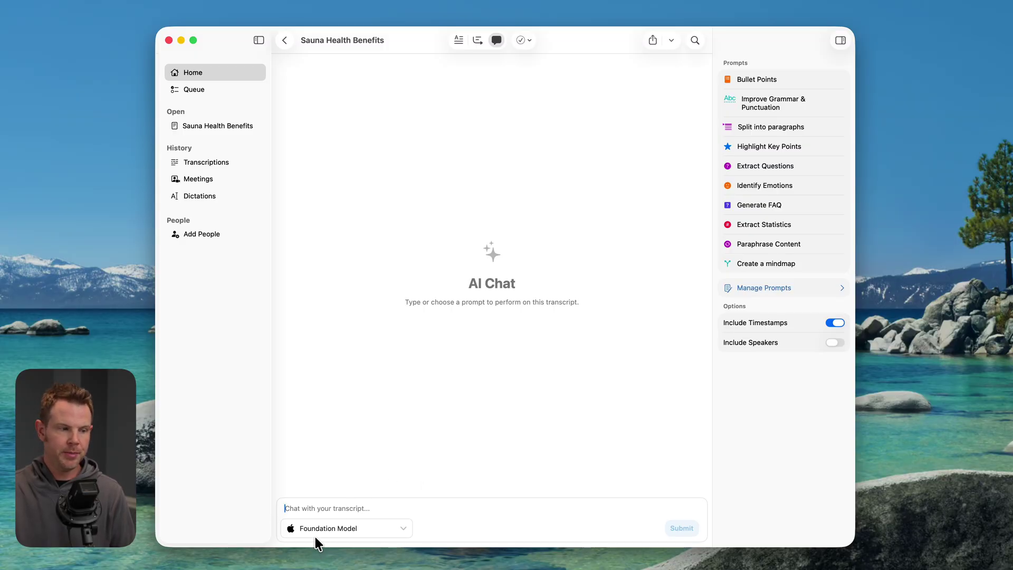
{"action": "left_click", "coordinate": [348, 529]}
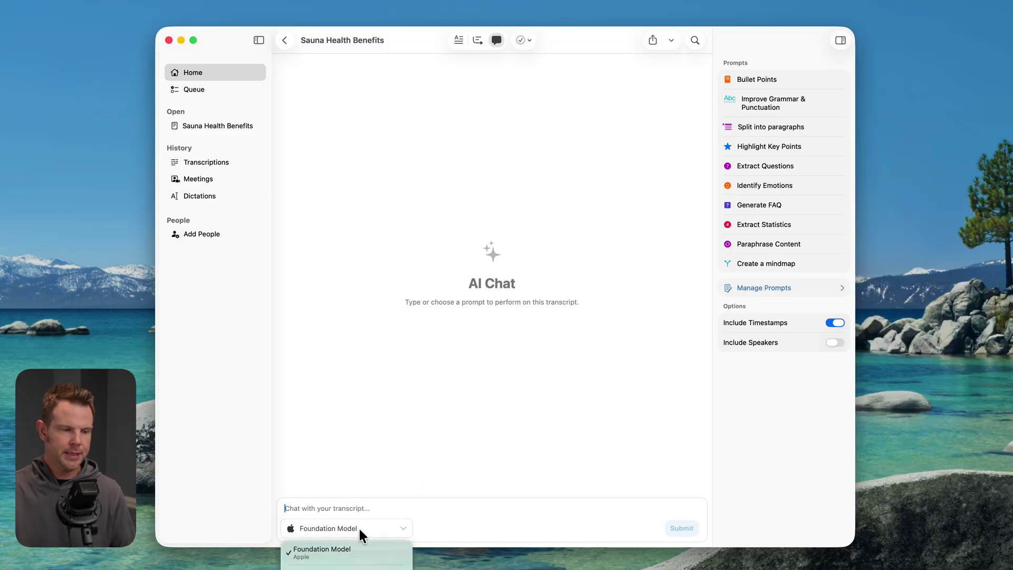
{"action": "left_click", "coordinate": [369, 568]}
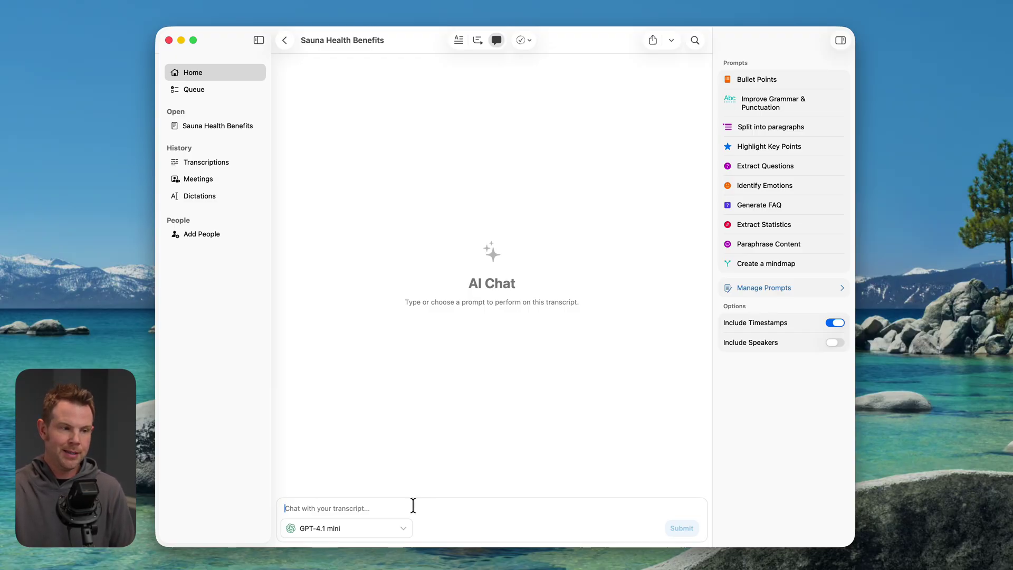
Ask 'is sauna good for you?' and add the Bullet Points summary prompt.
{"action": "type", "text": "is sauna good for you?"}
{"action": "key", "text": "Return"}
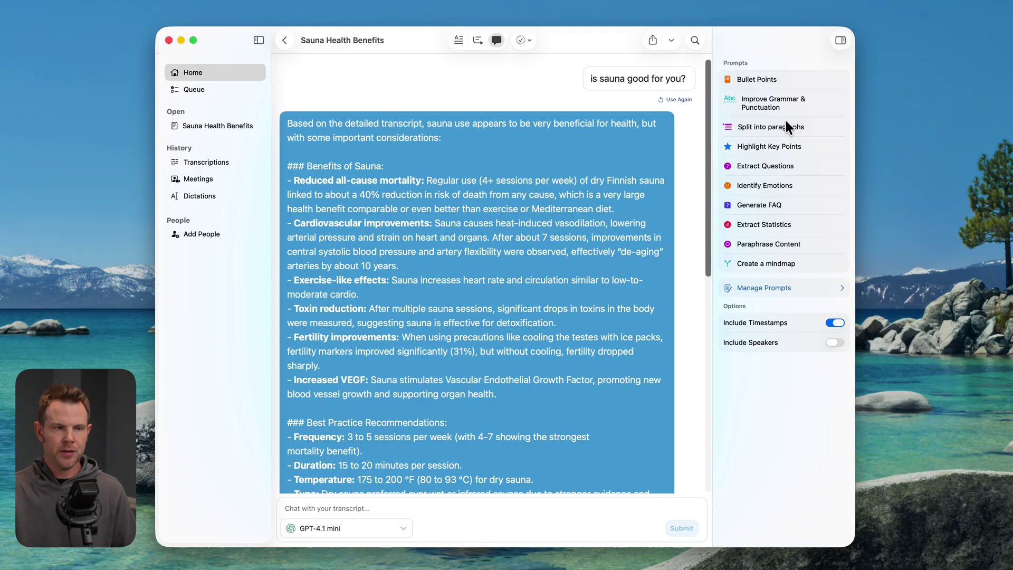
{"action": "left_click", "coordinate": [769, 80]}
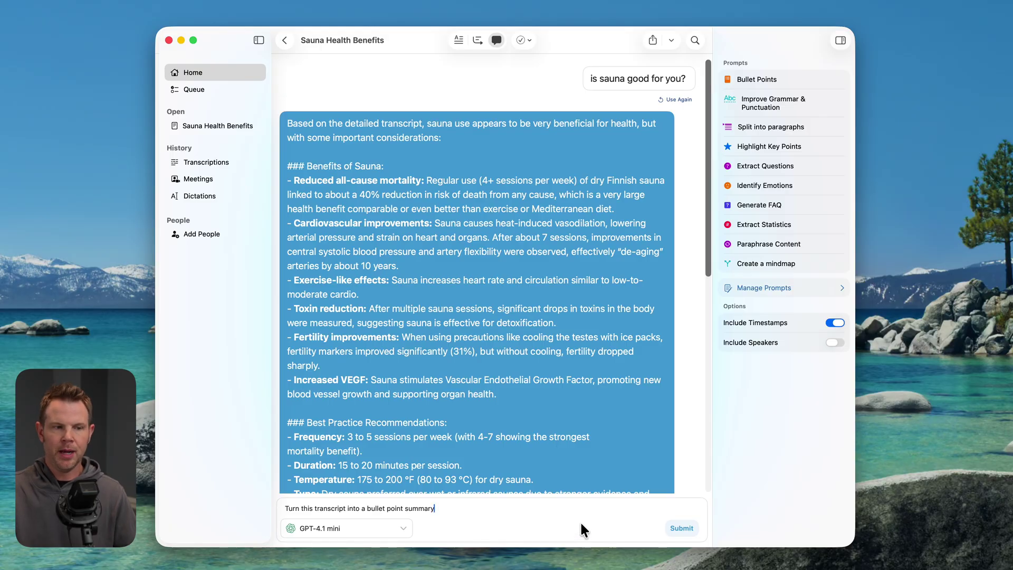
{"action": "left_click", "coordinate": [806, 285]}
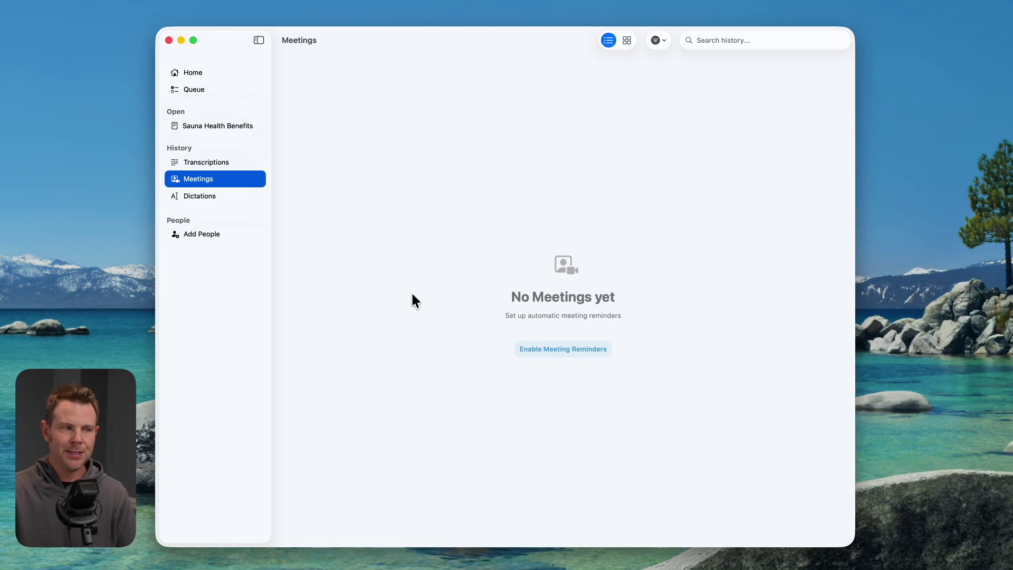
Preview the App Audio recording options from Home, then return to Home.
{"action": "left_click", "coordinate": [209, 74]}
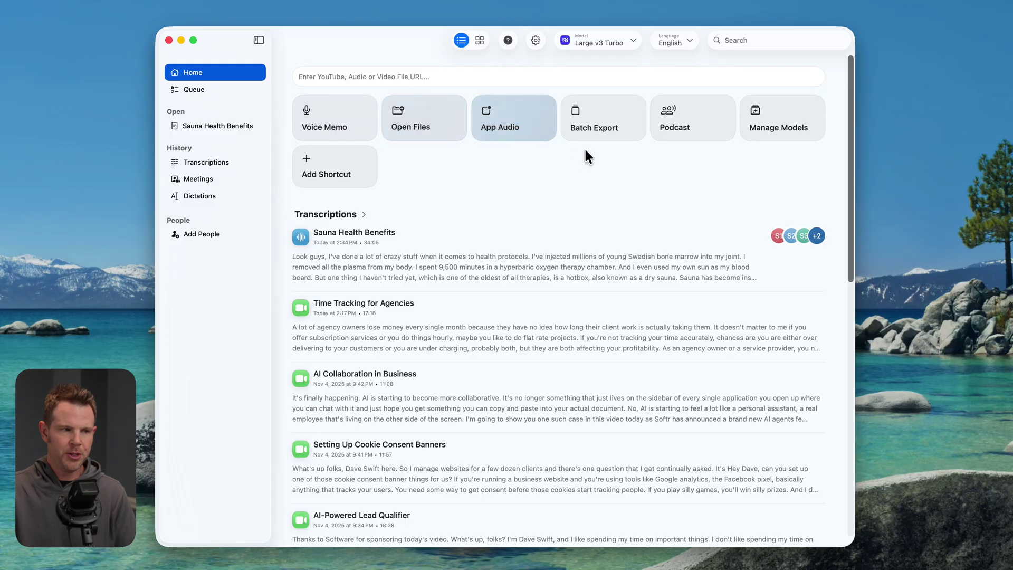
{"action": "left_click", "coordinate": [524, 122]}
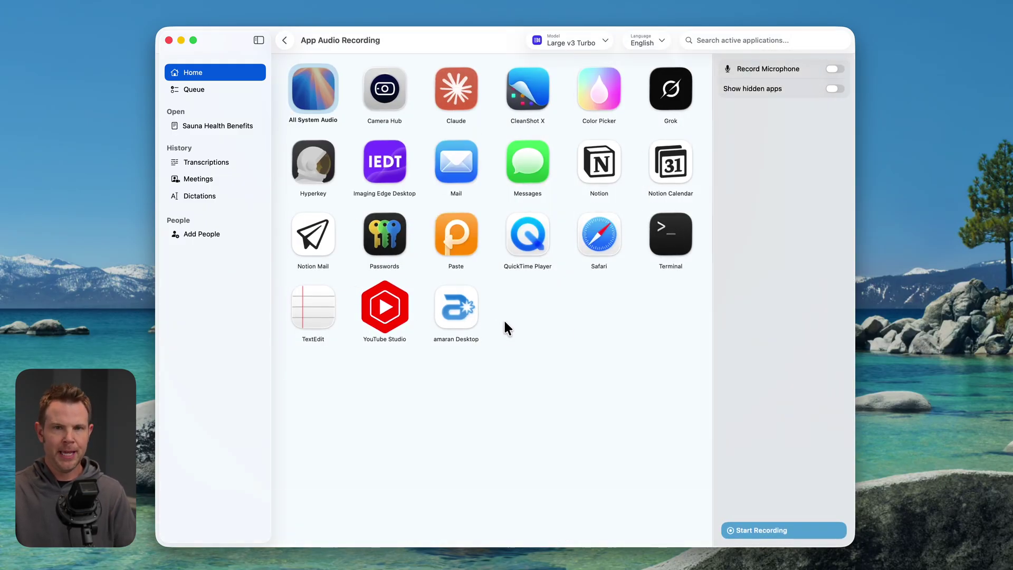
{"action": "key", "text": "Escape"}
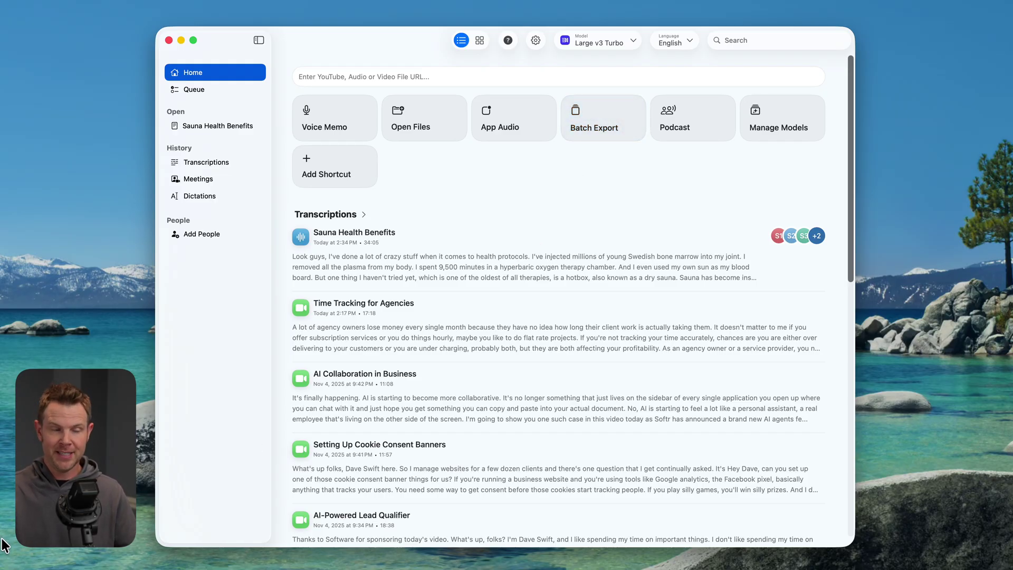
{"action": "left_click_drag", "start_coordinate": [528, 117], "coordinate": [623, 115]}
Add the batch of .mov videos, totalling 04:59:13, to Batch Export.
{"action": "left_click", "coordinate": [606, 118]}
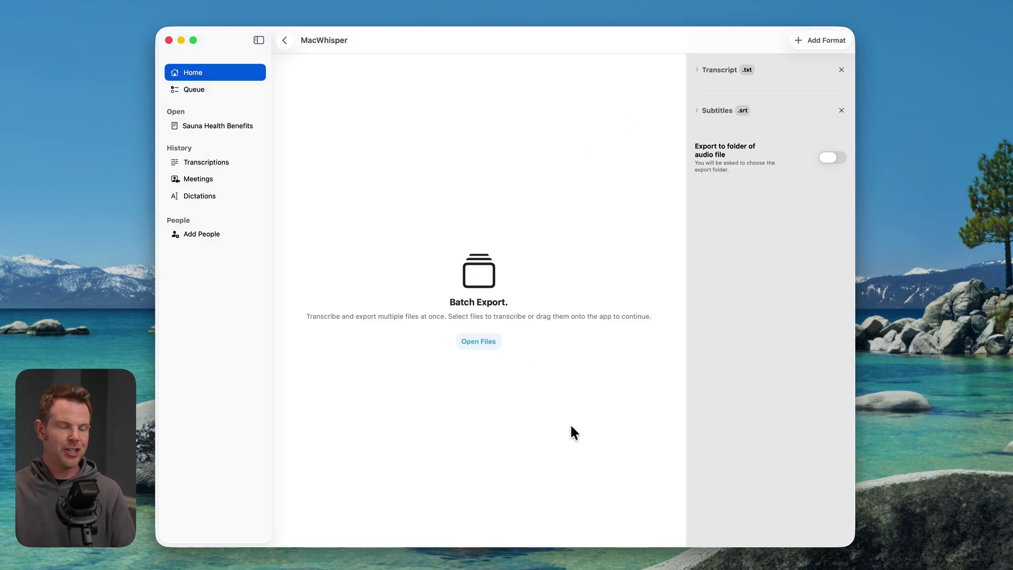
{"action": "left_click", "coordinate": [483, 341]}
{"action": "left_click", "coordinate": [448, 138]}
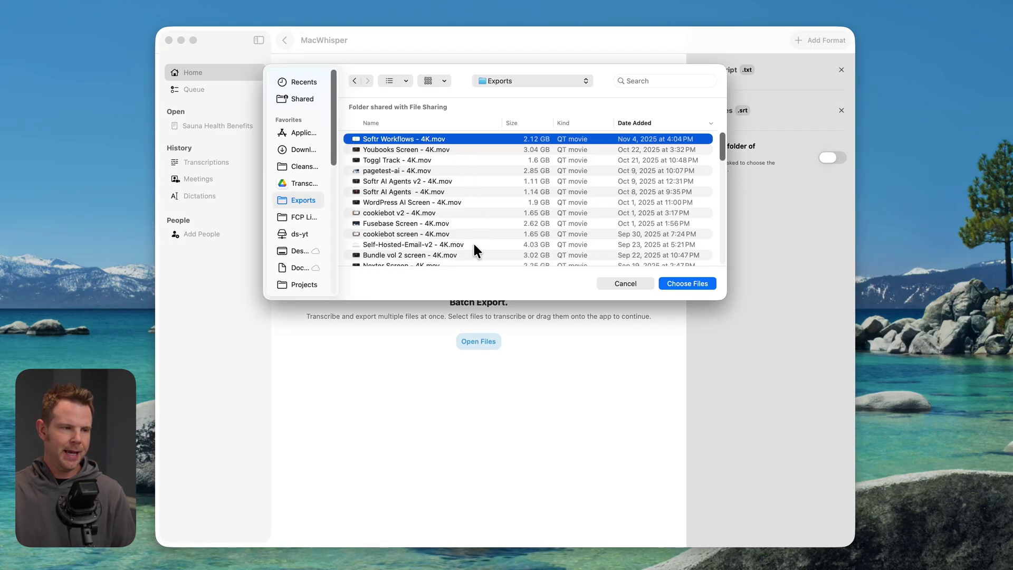
{"action": "scroll", "coordinate": [457, 223], "scroll_direction": "down", "scroll_amount": 1}
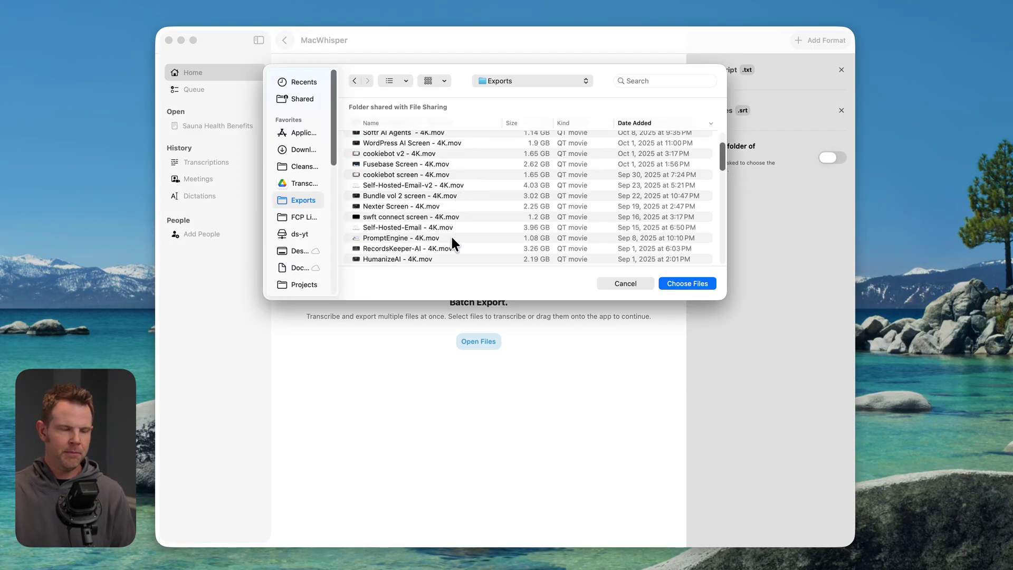
{"action": "left_click", "coordinate": [442, 238], "text": "shift"}
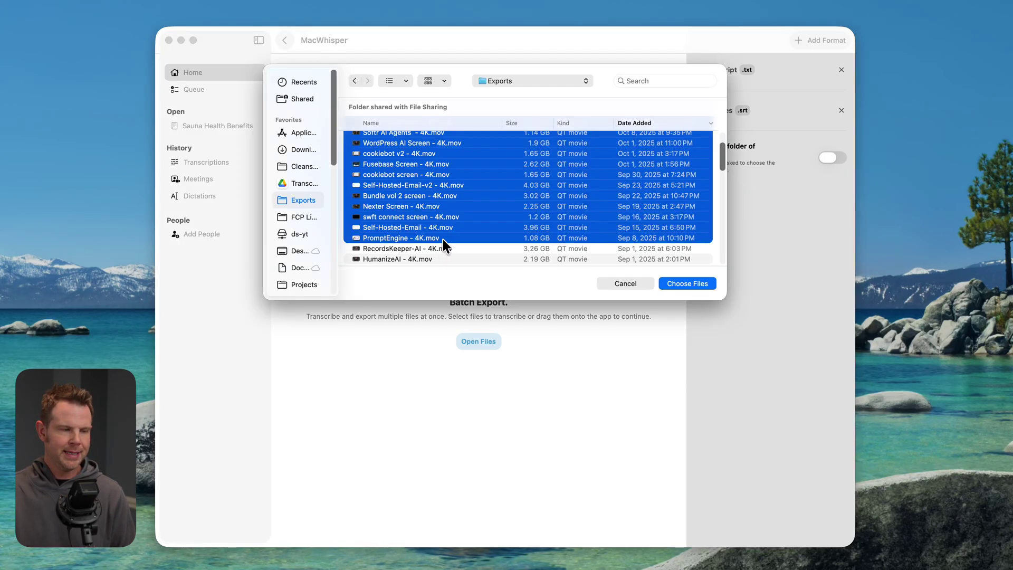
{"action": "left_click", "coordinate": [695, 283]}
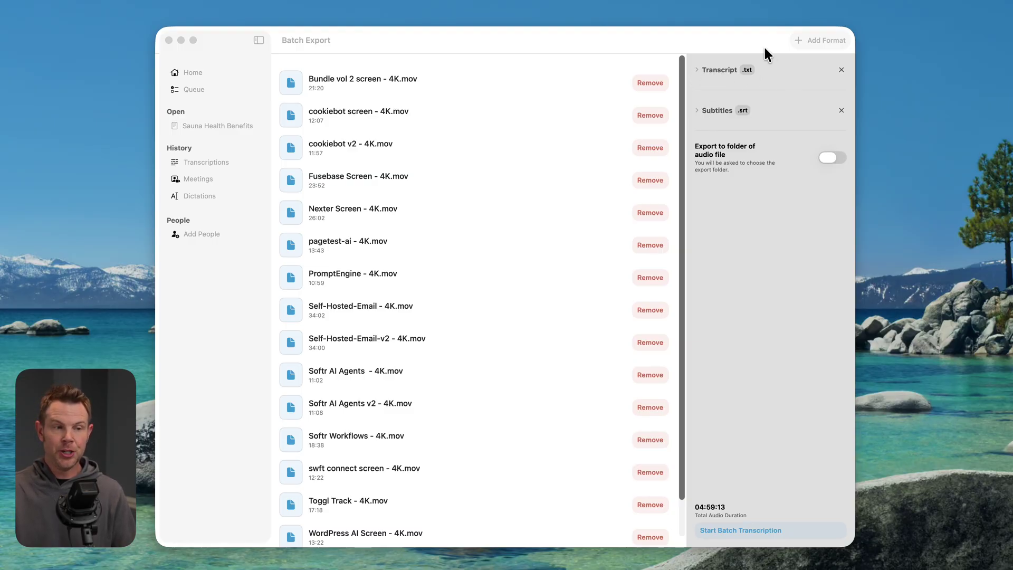
Add an extra Transcript export format, then remove it again.
{"action": "left_click", "coordinate": [820, 43]}
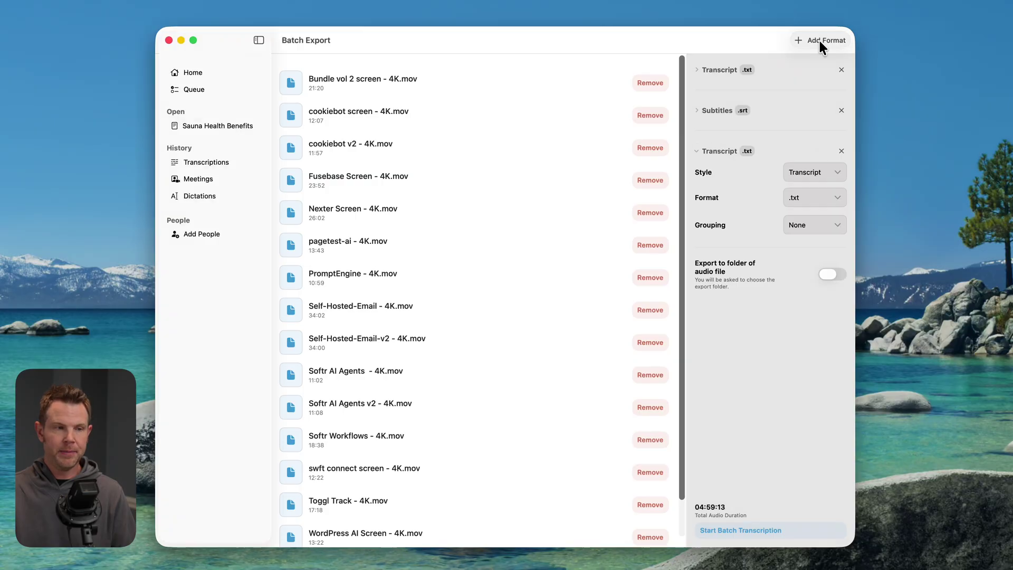
{"action": "left_click", "coordinate": [808, 172]}
{"action": "left_click", "coordinate": [795, 153]}
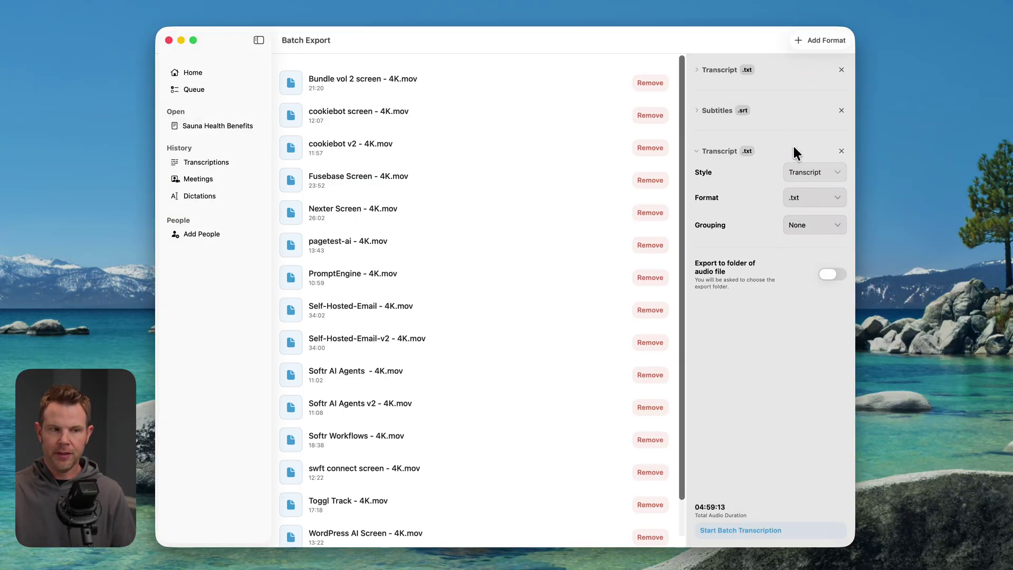
{"action": "left_click", "coordinate": [841, 151]}
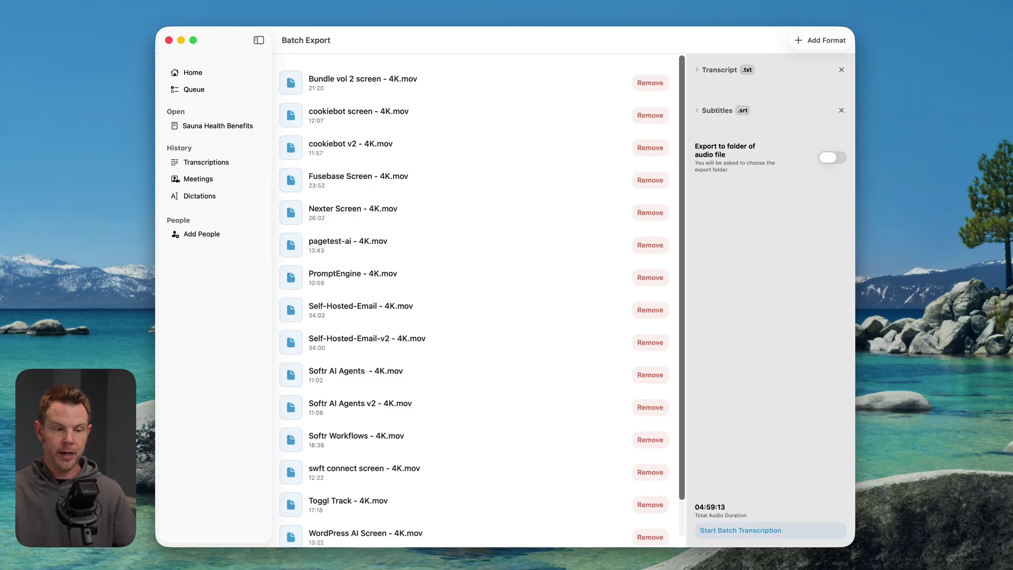
Start the batch transcription, exporting to a new 'demo' folder inside Transcripts.
{"action": "left_click", "coordinate": [714, 530]}
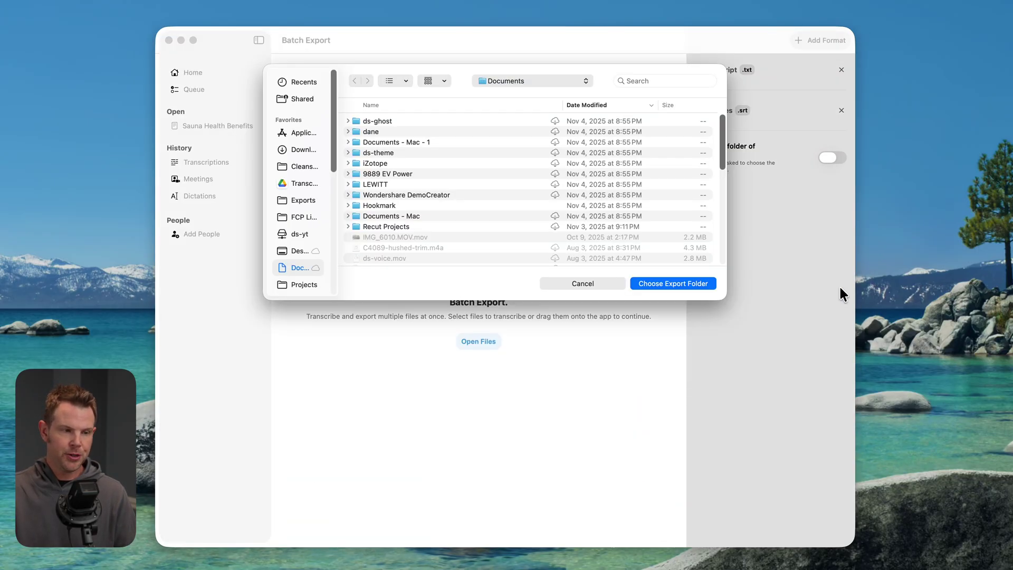
{"action": "left_click", "coordinate": [311, 183]}
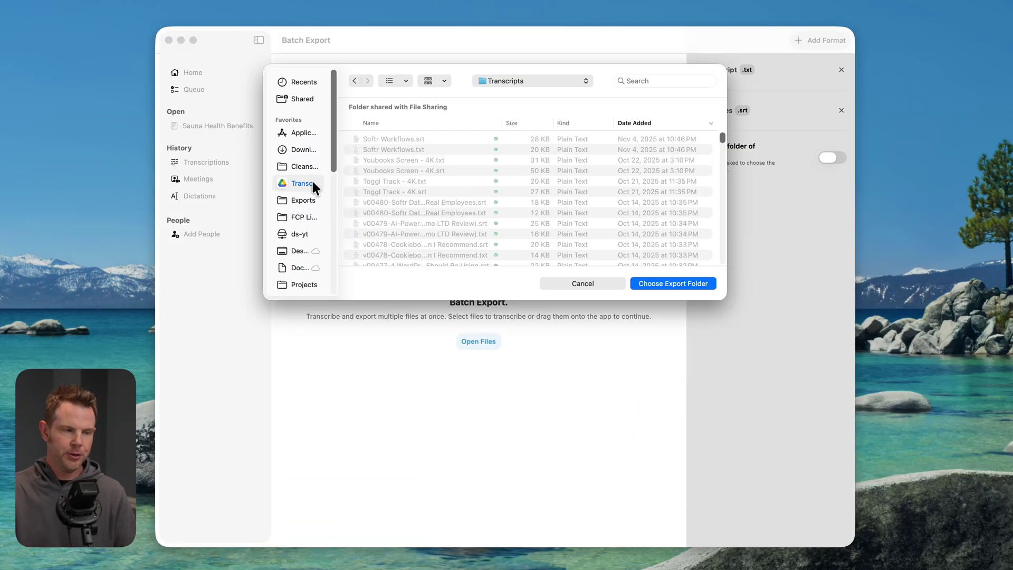
{"action": "right_click", "coordinate": [410, 192]}
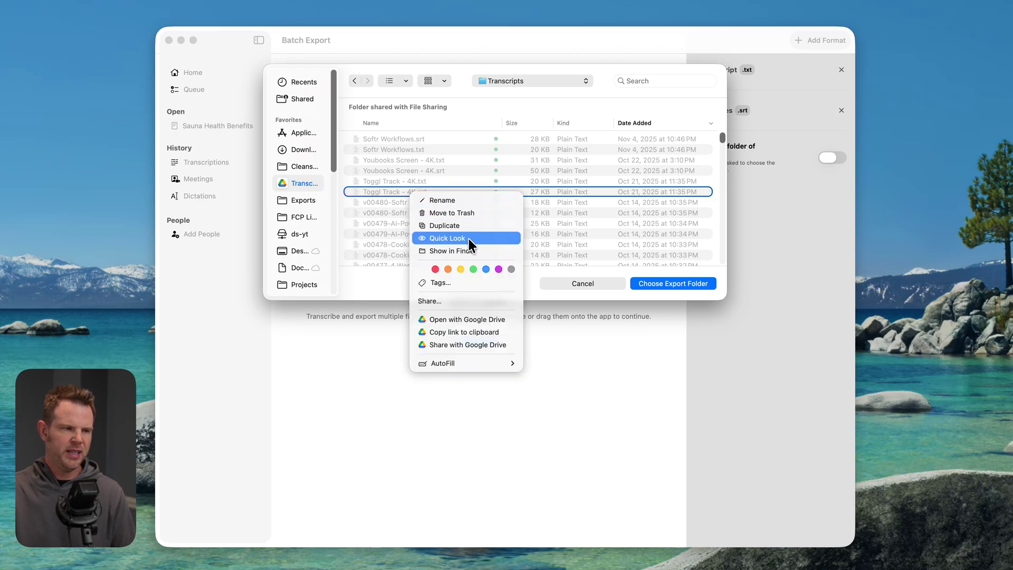
{"action": "left_click", "coordinate": [373, 138]}
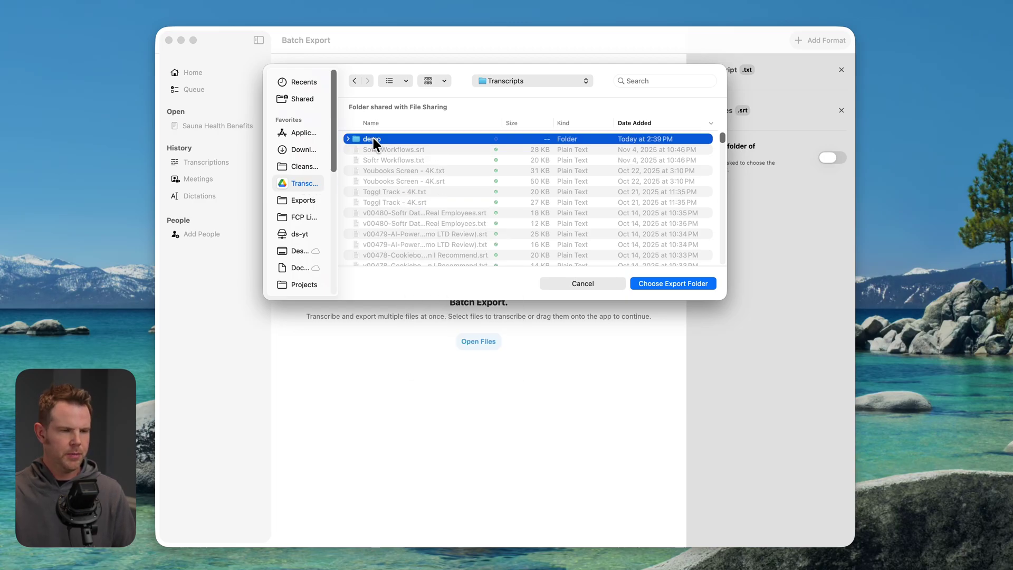
{"action": "left_click", "coordinate": [682, 283]}
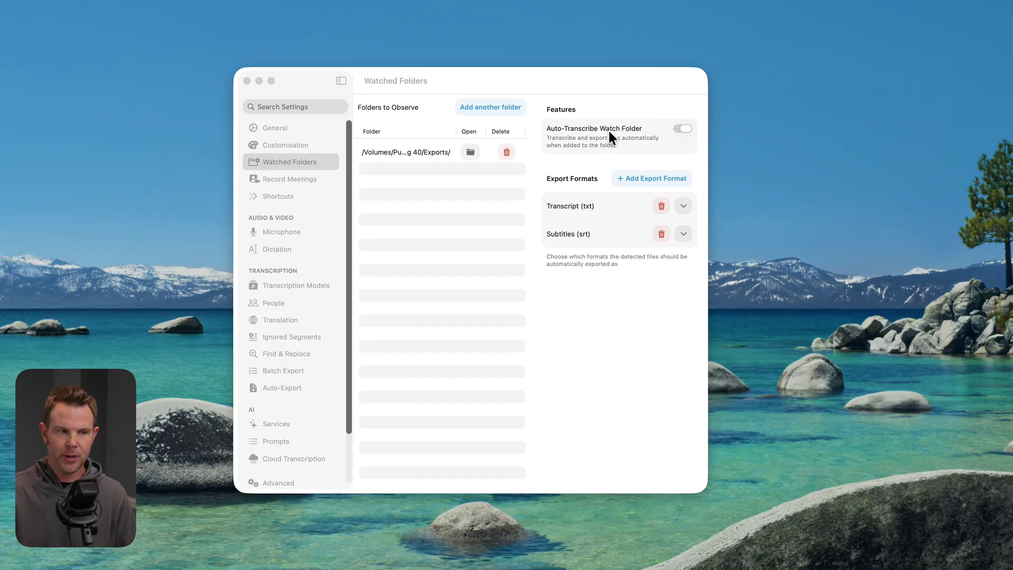
Switch on the Auto-Transcribe Watch Folder toggle for the watched Exports folder.
{"action": "left_click", "coordinate": [685, 128]}
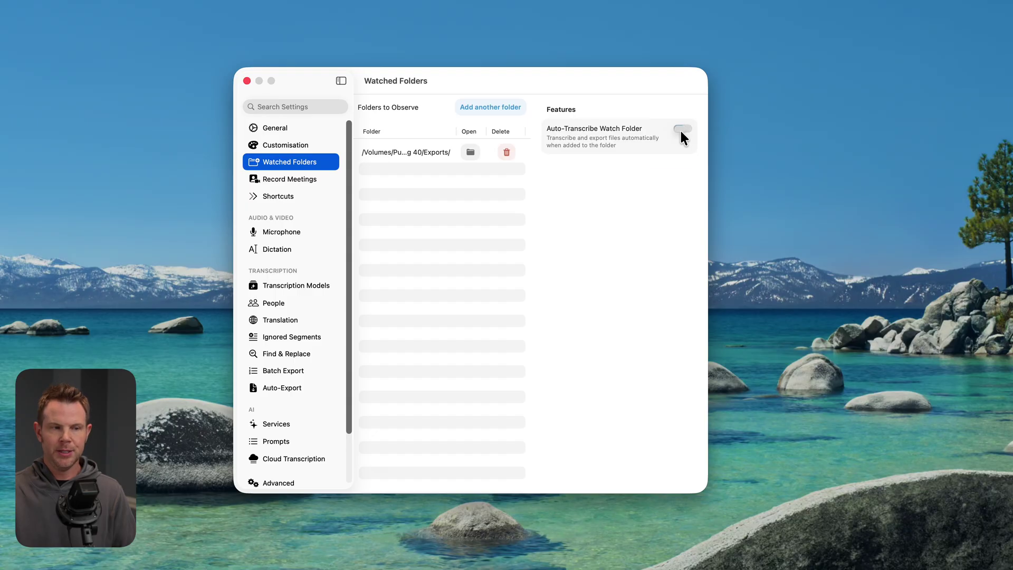